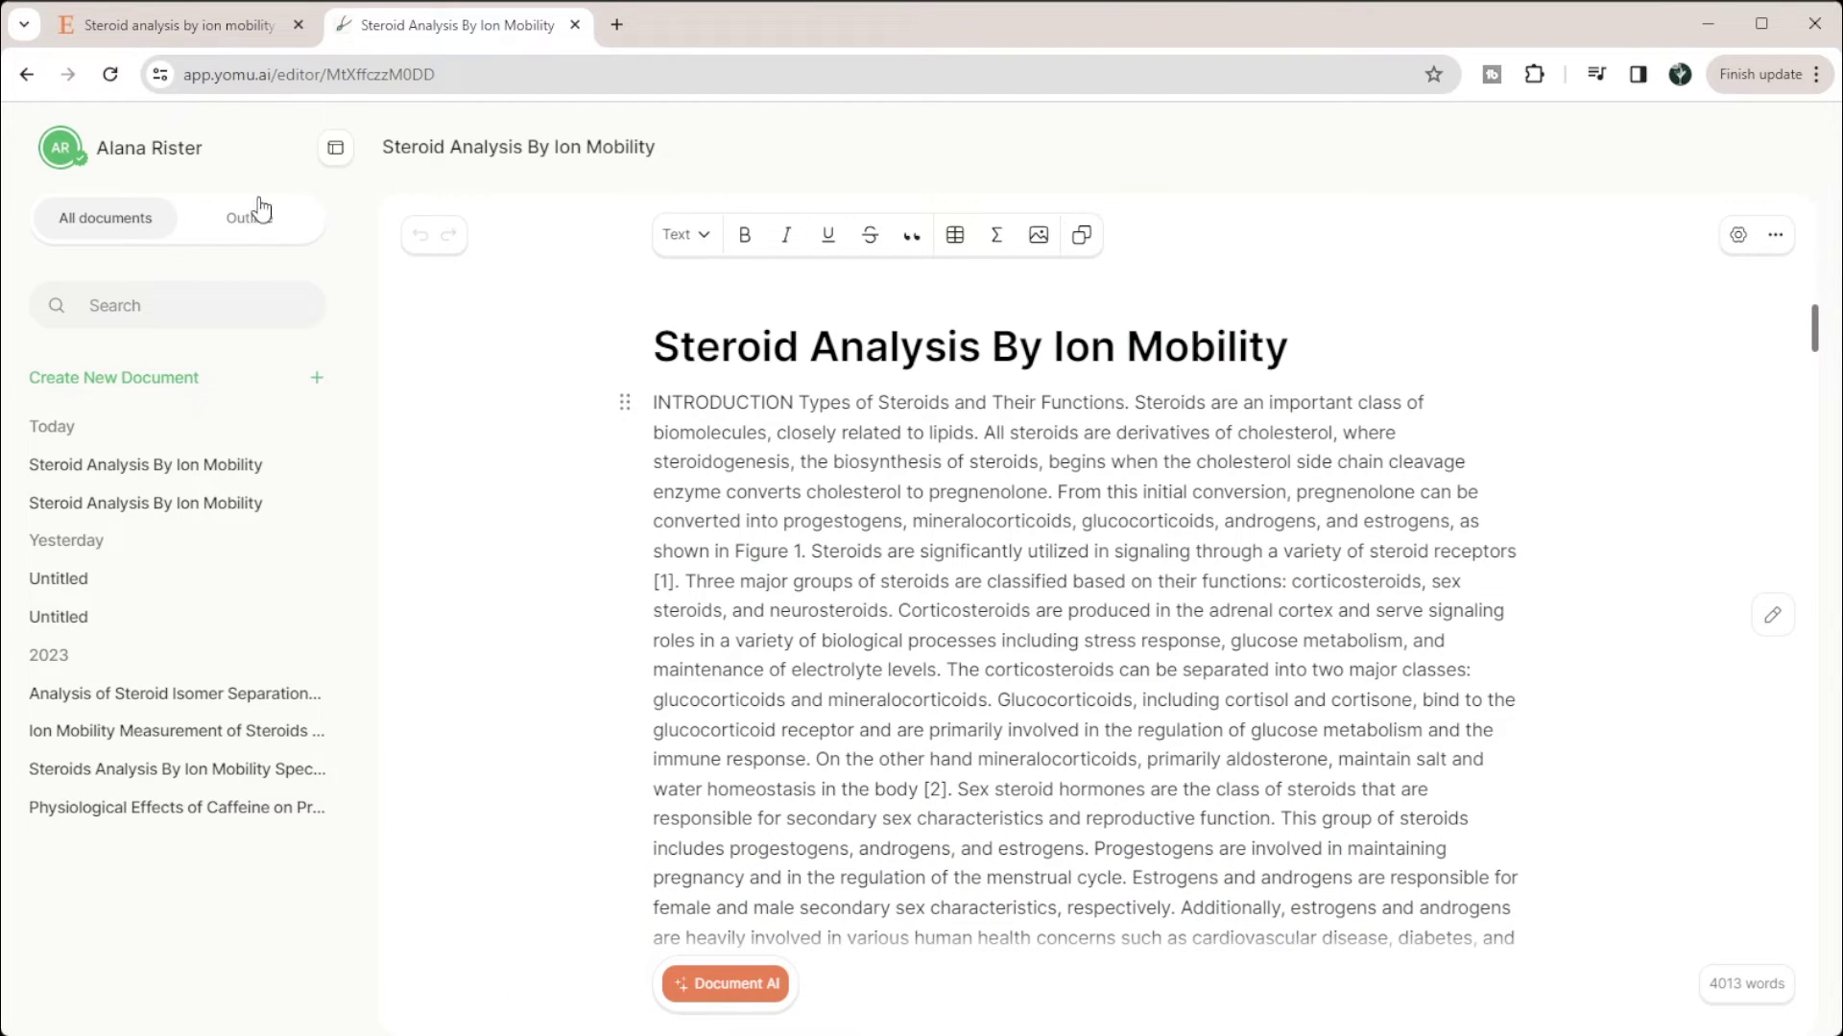
- Check the original steroid analysis PDF, then request Give Feedback on the article from Document AI
left_click(202, 36)
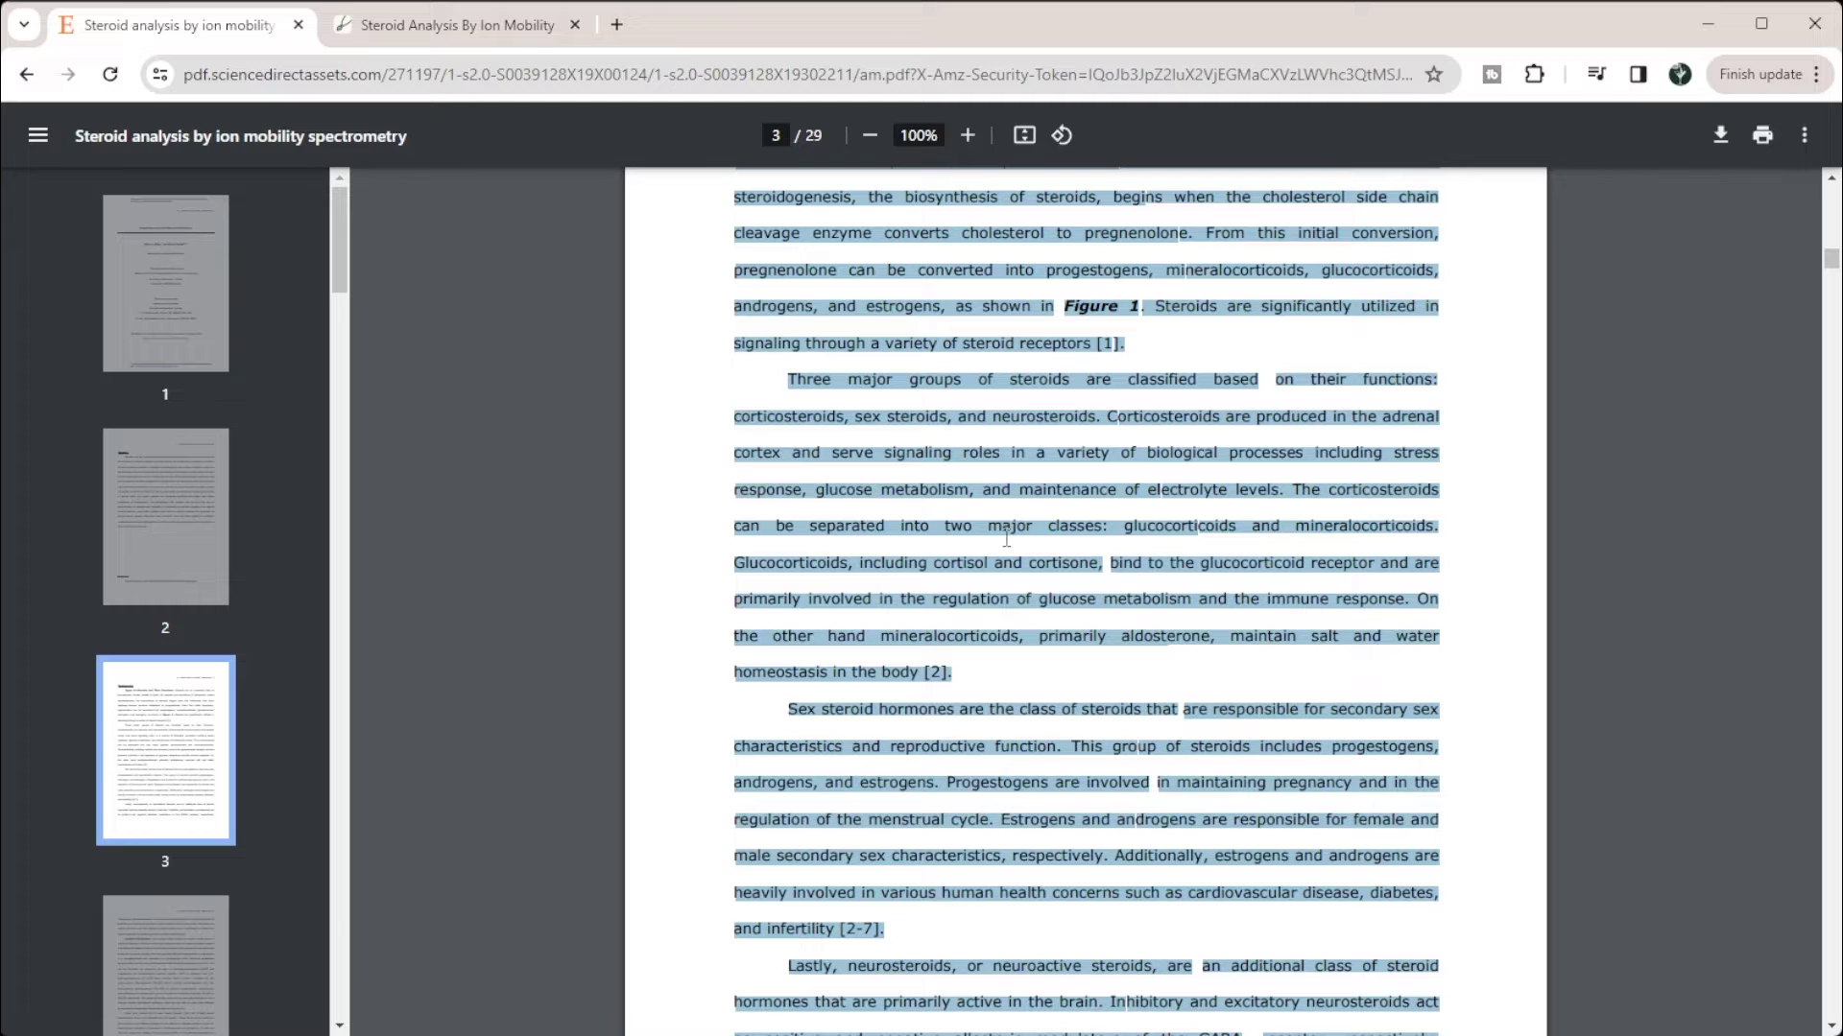
key("ctrl+Tab")
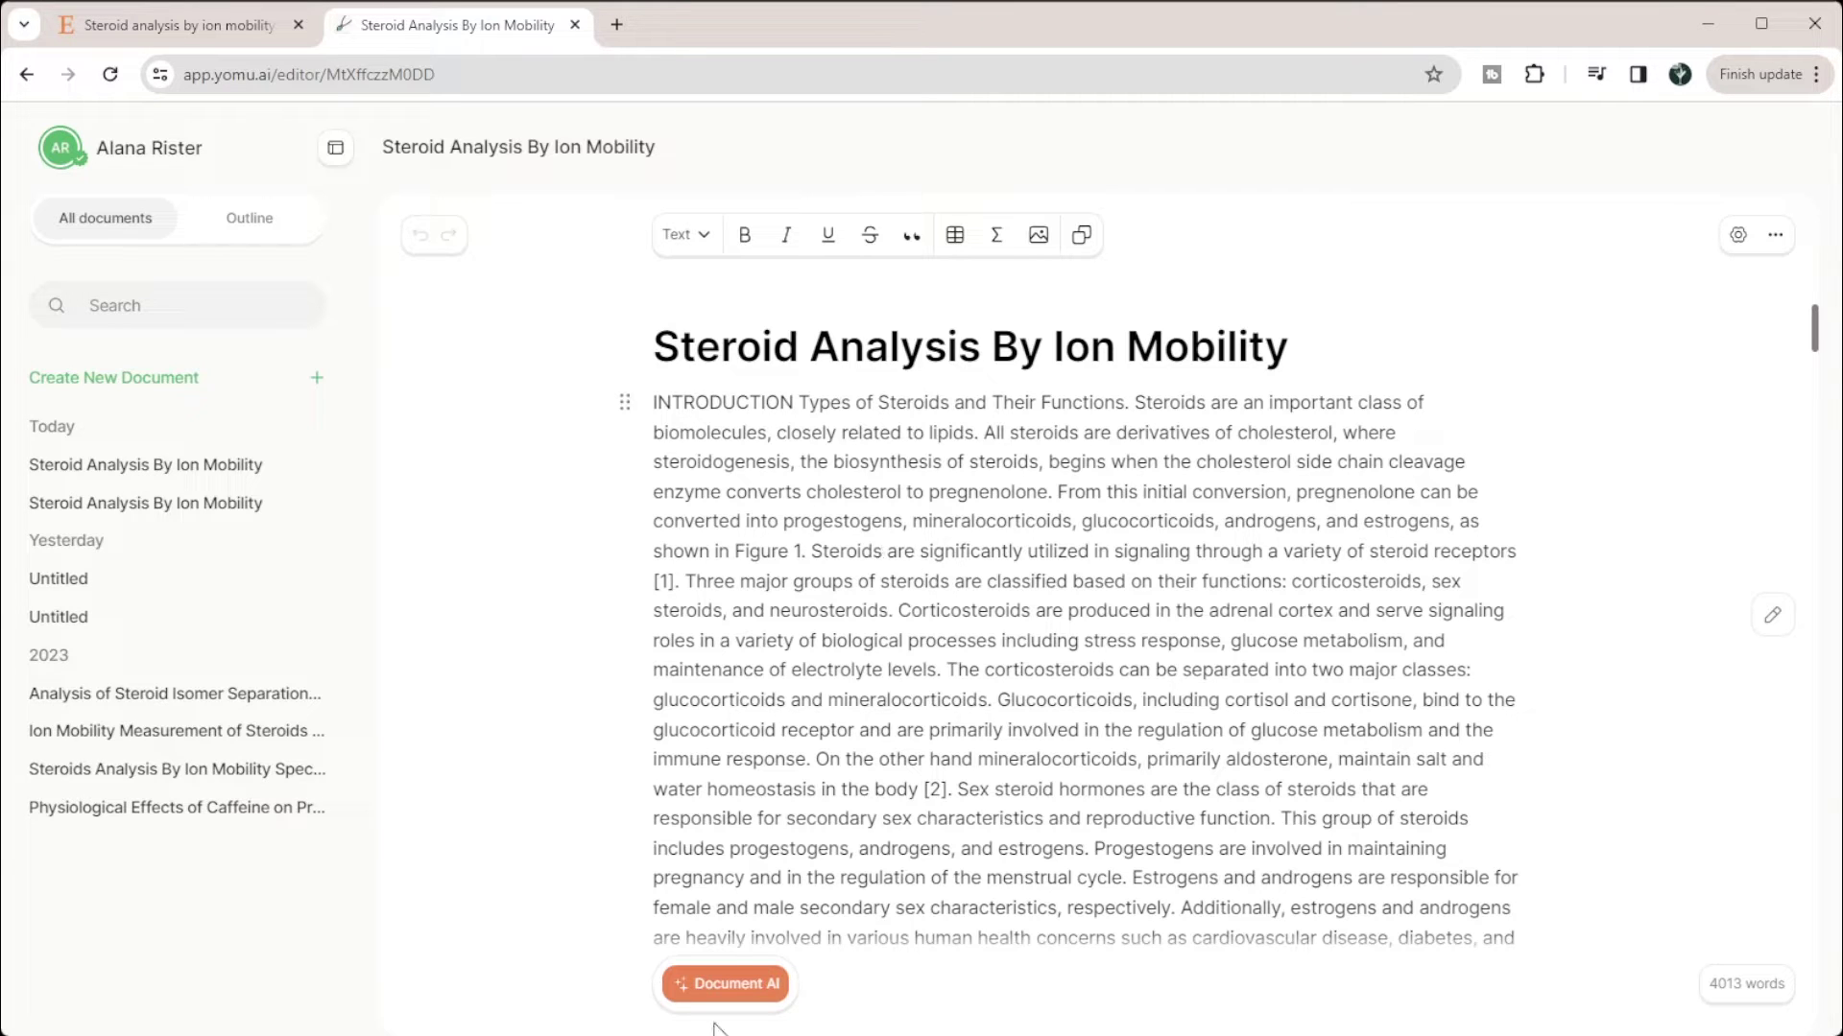
left_click(720, 993)
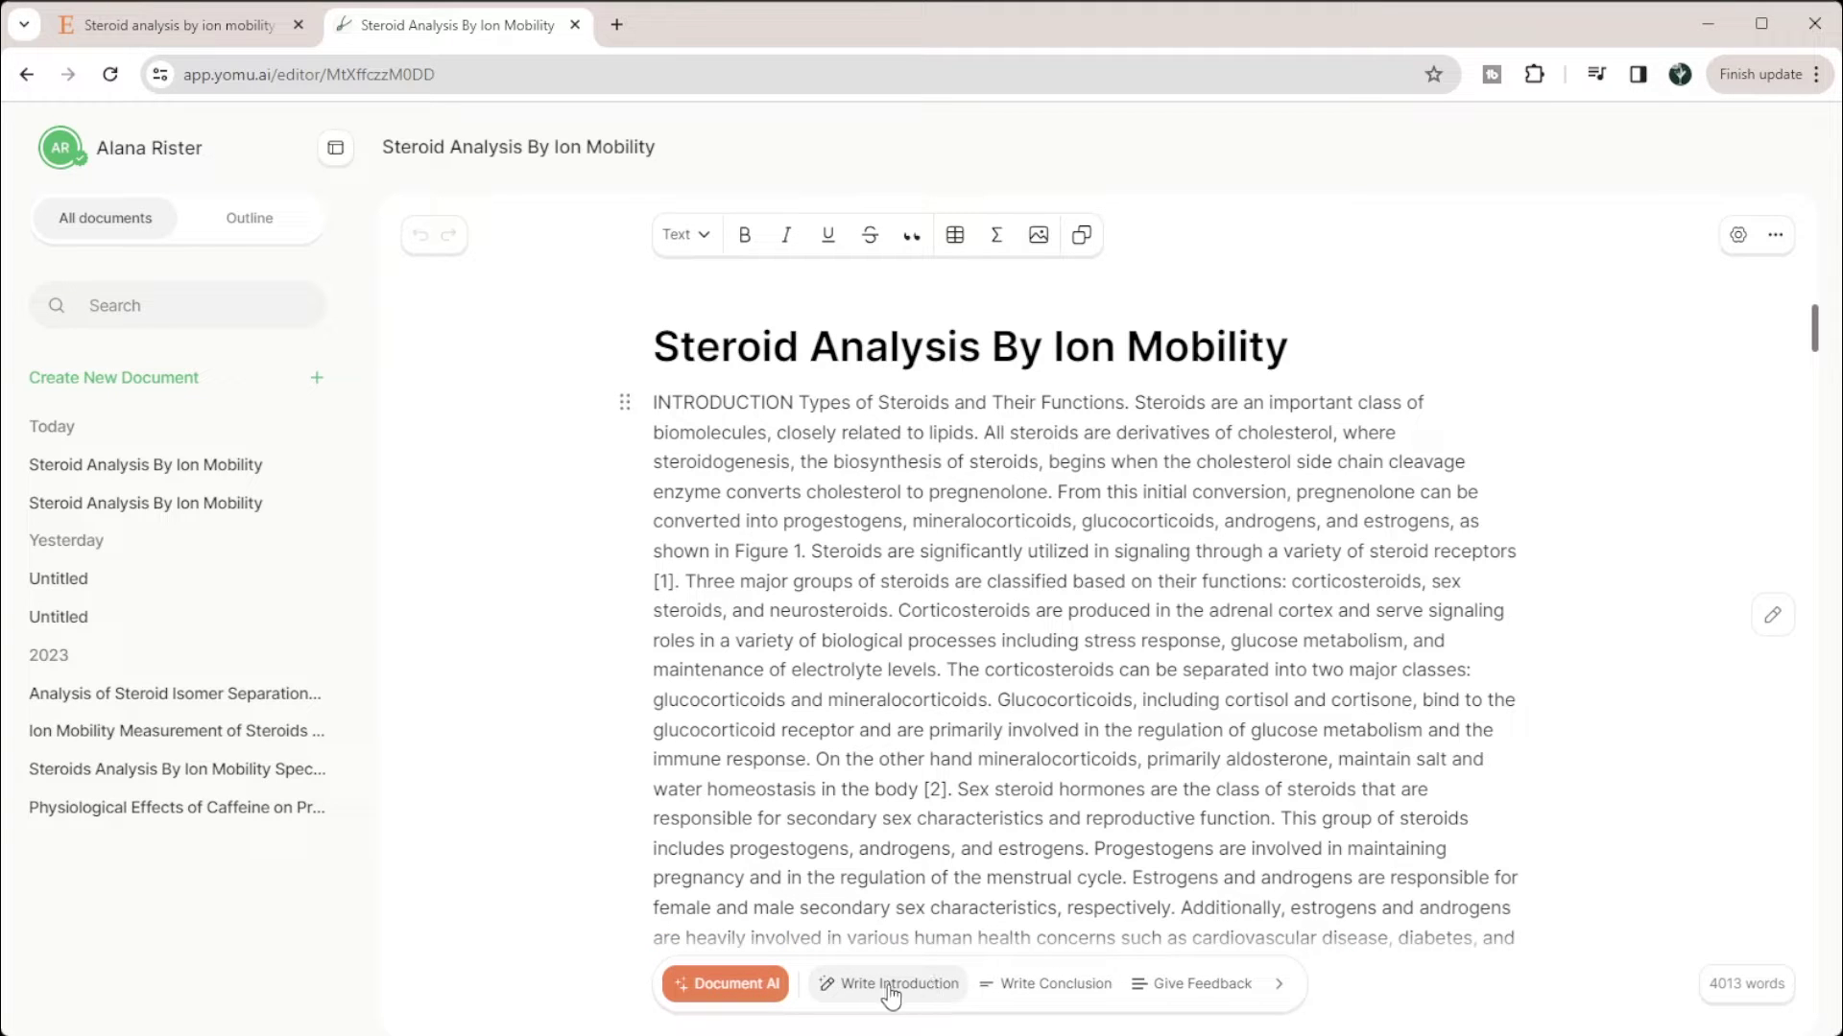
left_click(1278, 983)
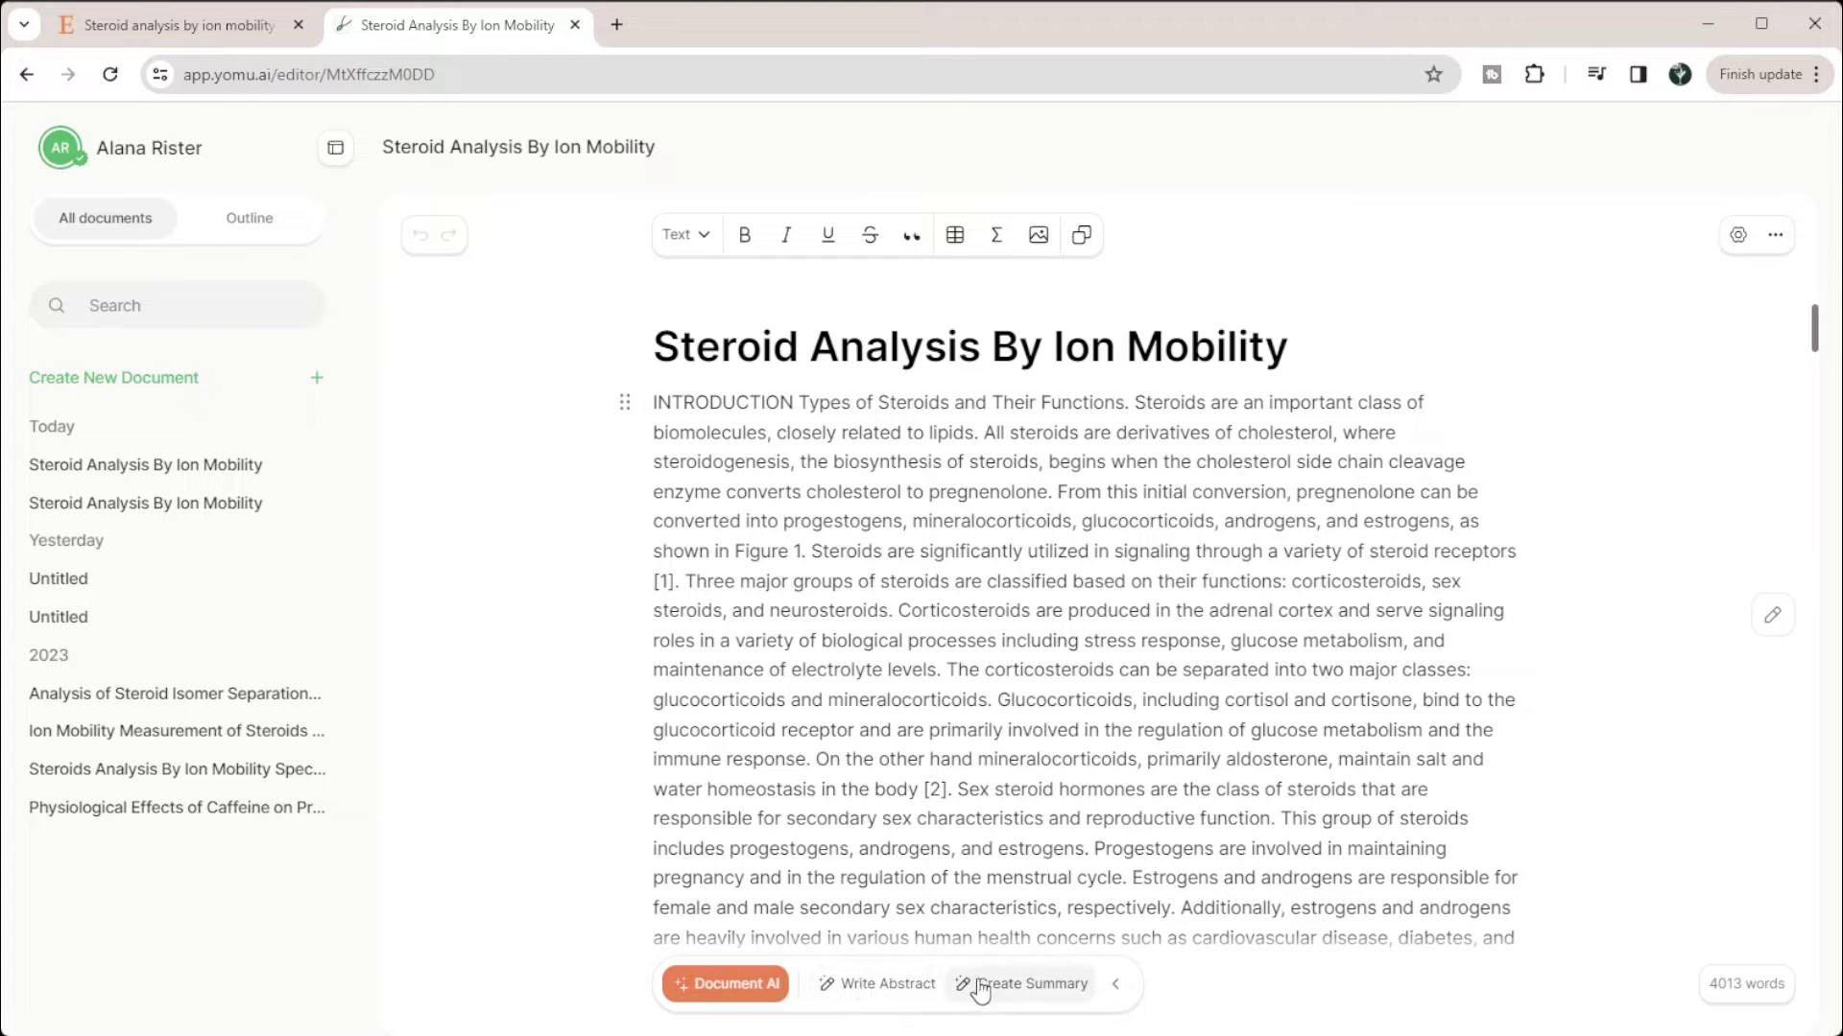
left_click(1114, 984)
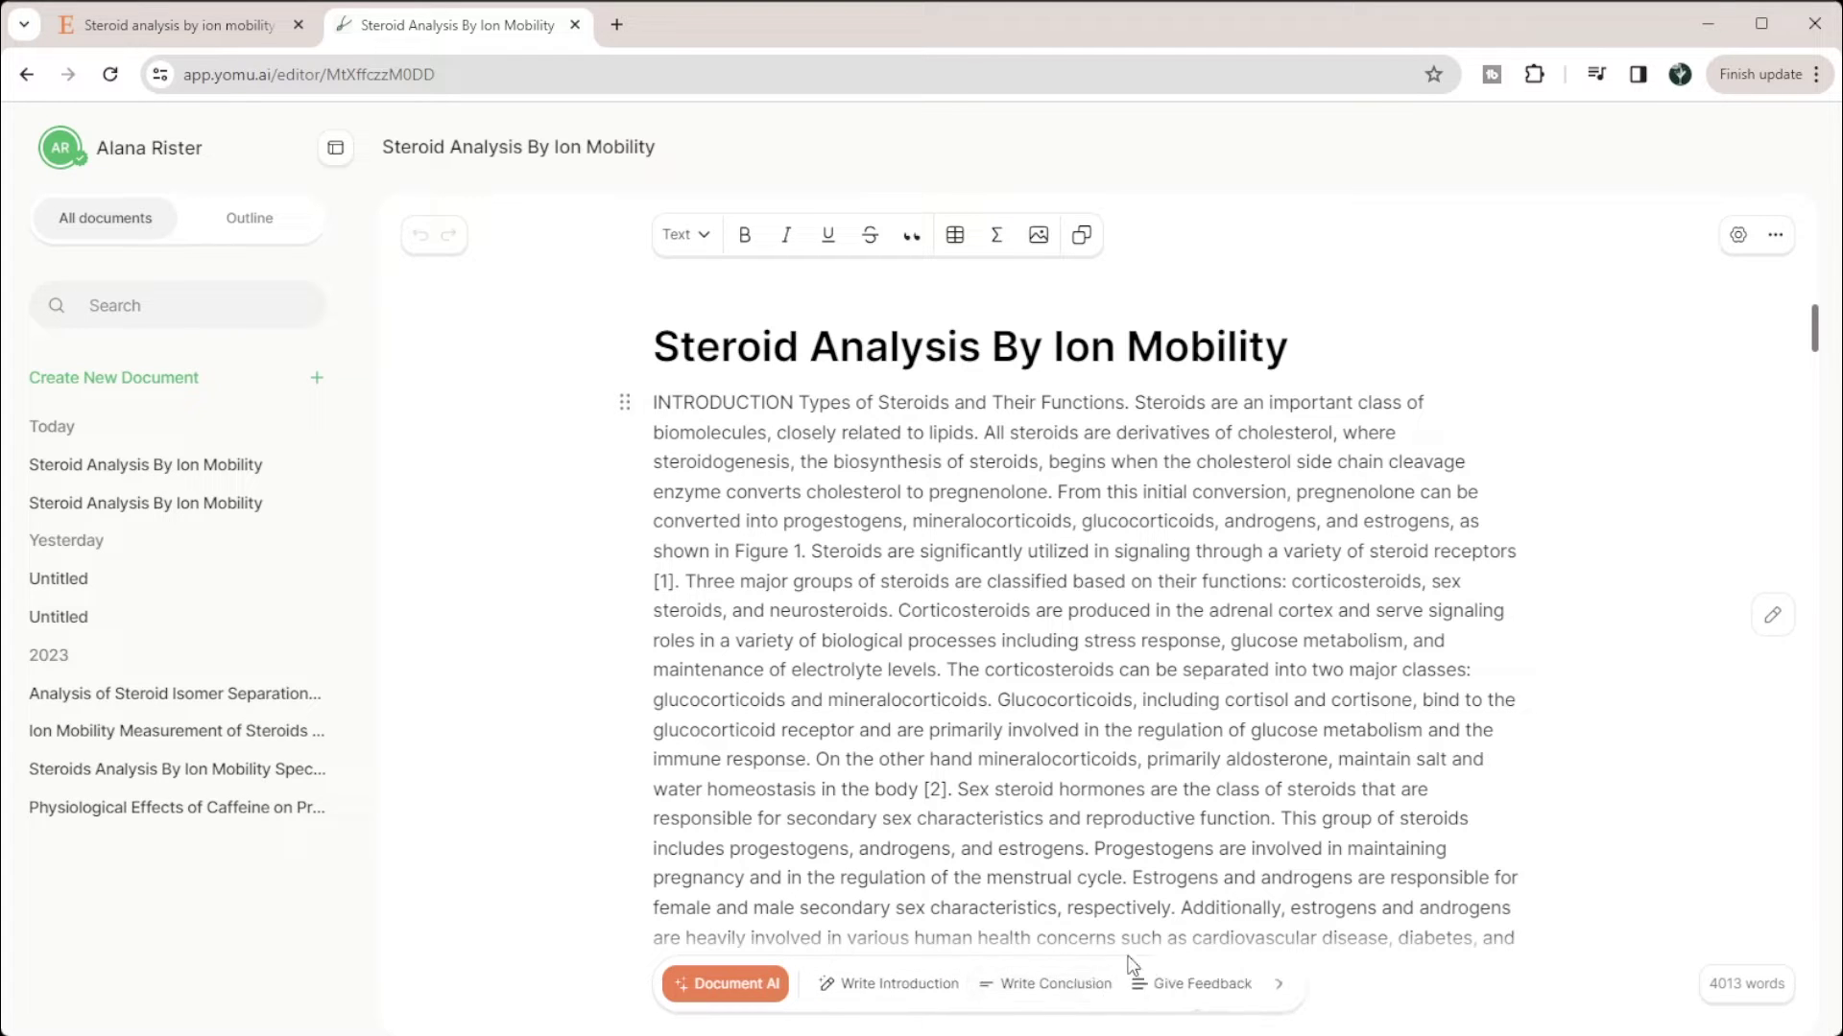
left_click(1203, 988)
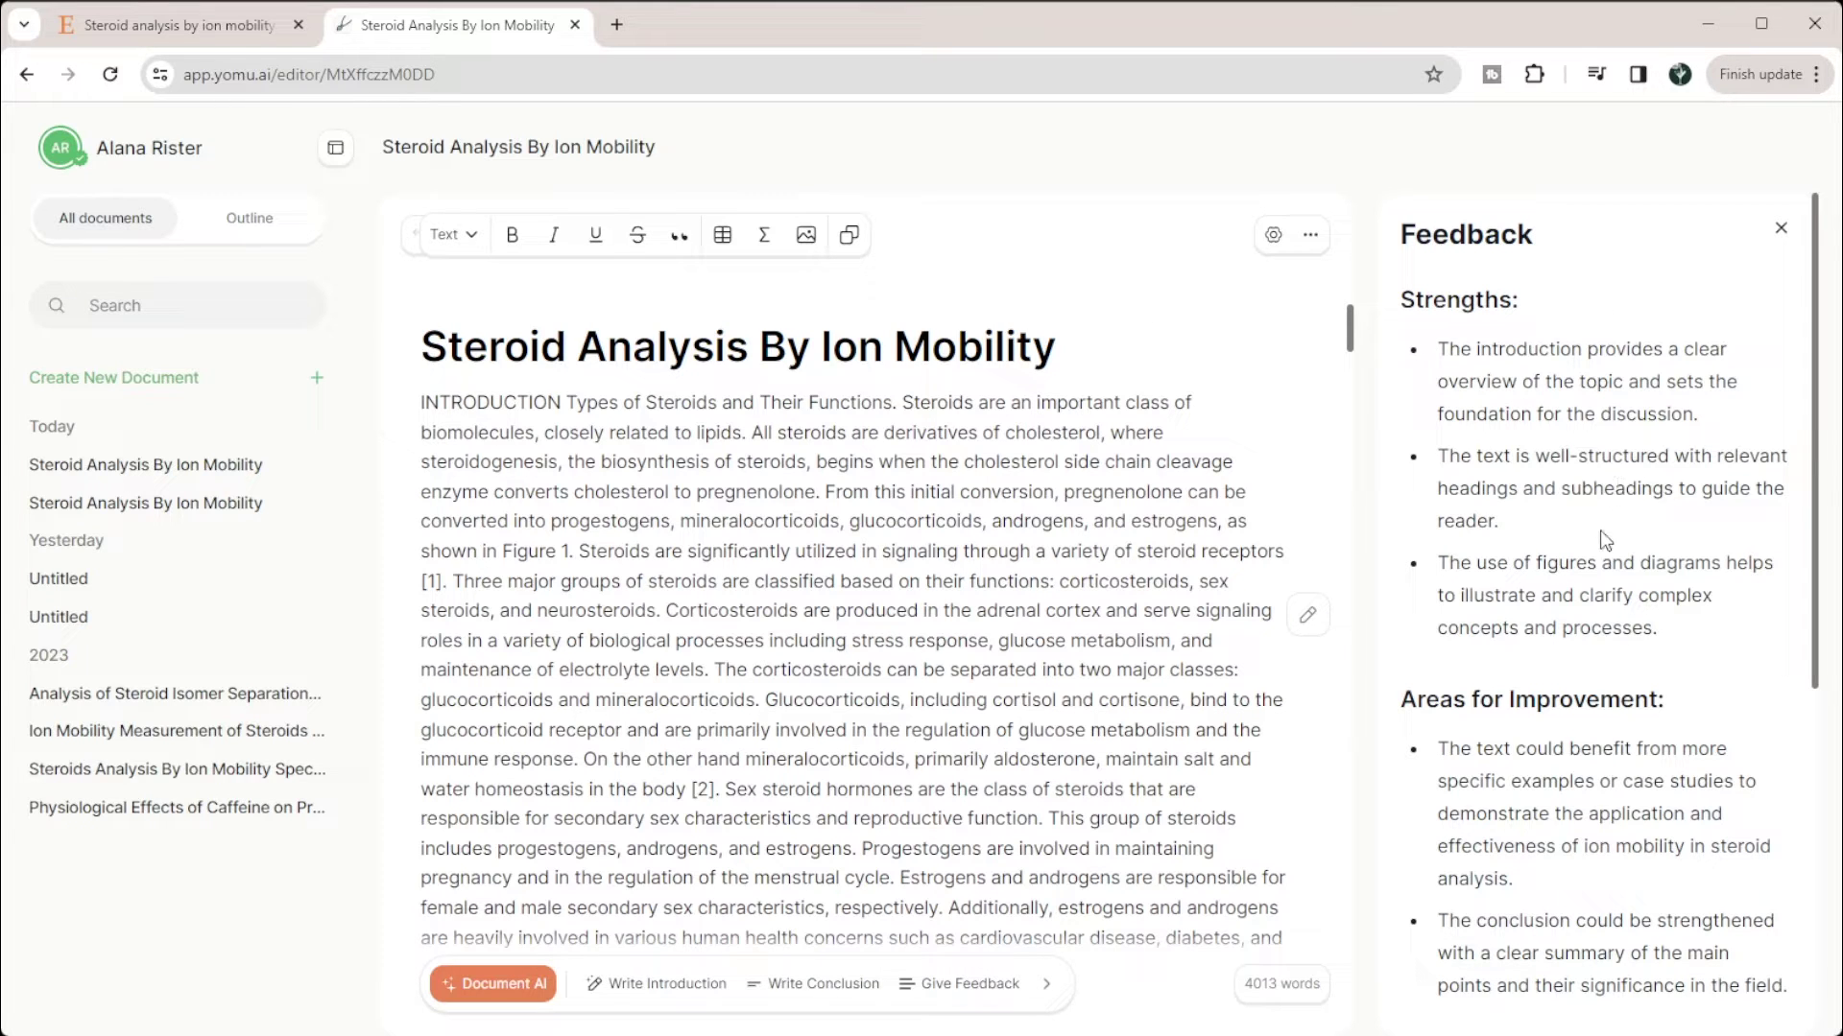
- Scroll through the Strengths, Areas for Improvement and Overall sections of the steroid draft's feedback
scroll(1573, 537, "down", 2)
scroll(1559, 560, "down", 5)
scroll(1560, 564, "up", 8)
scroll(1486, 710, "down", 1)
scroll(1485, 712, "down", 4)
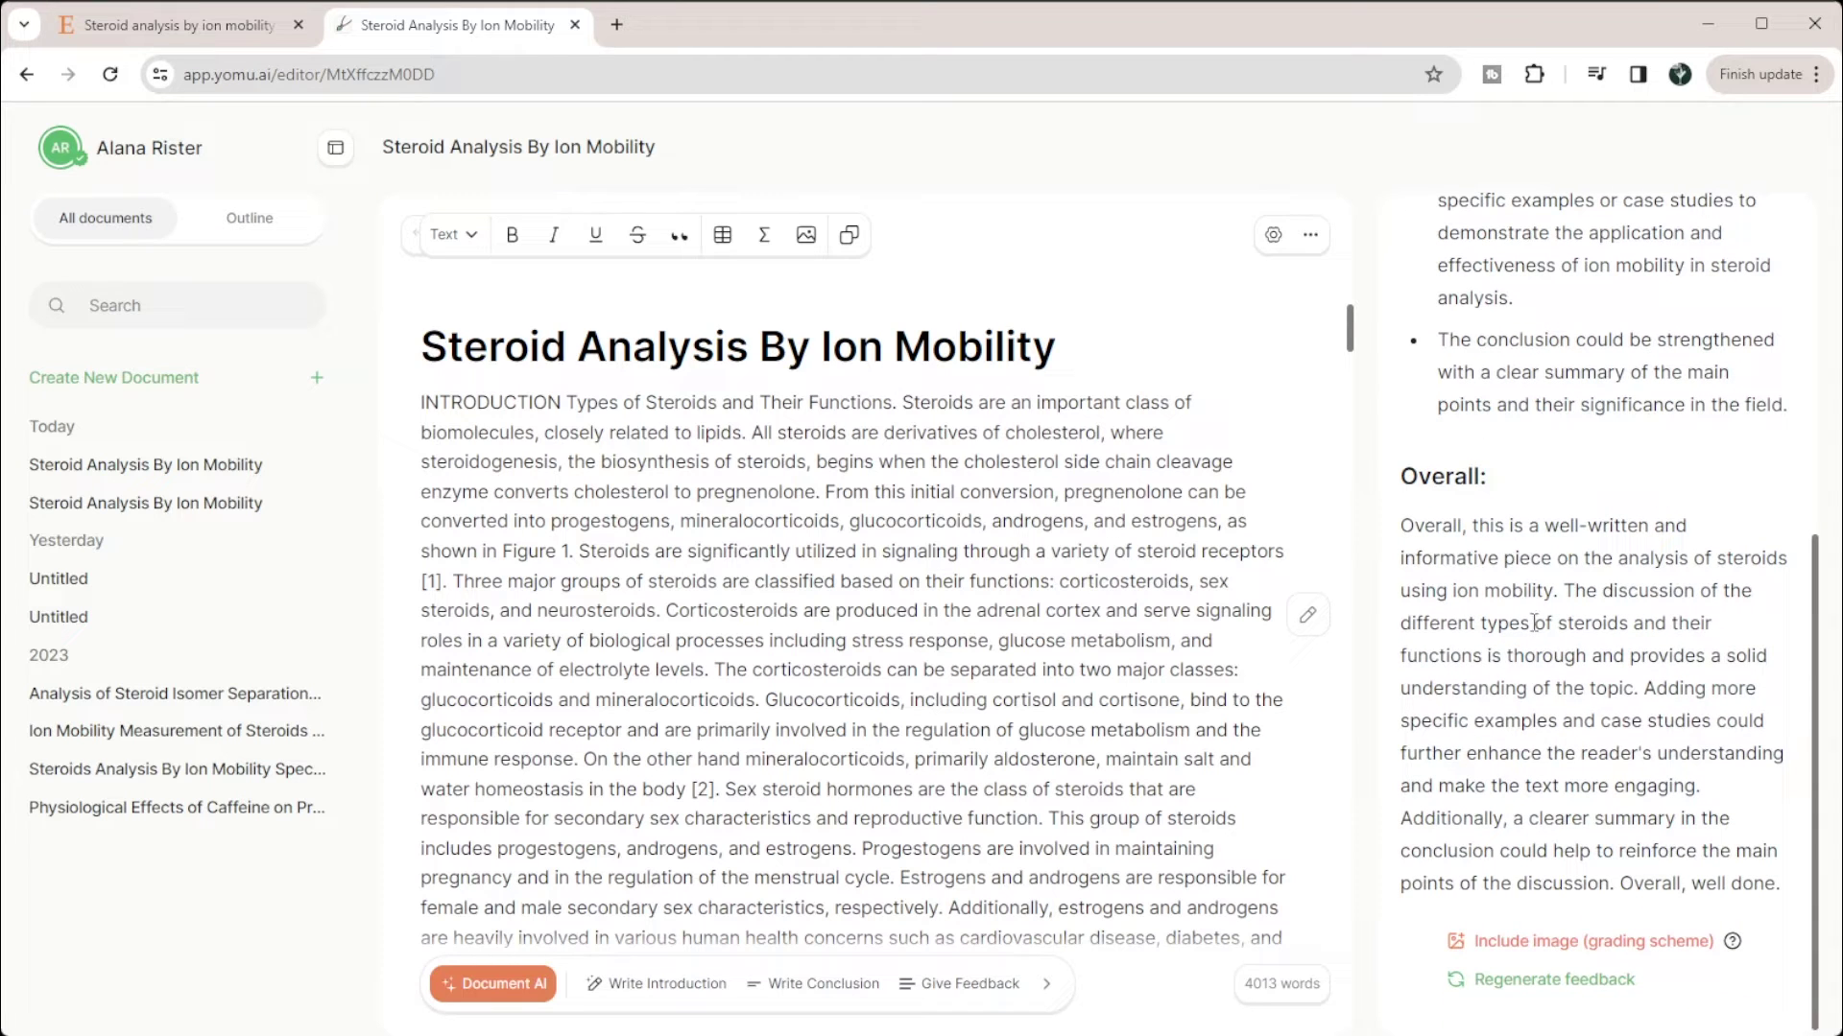
scroll(1533, 623, "up", 5)
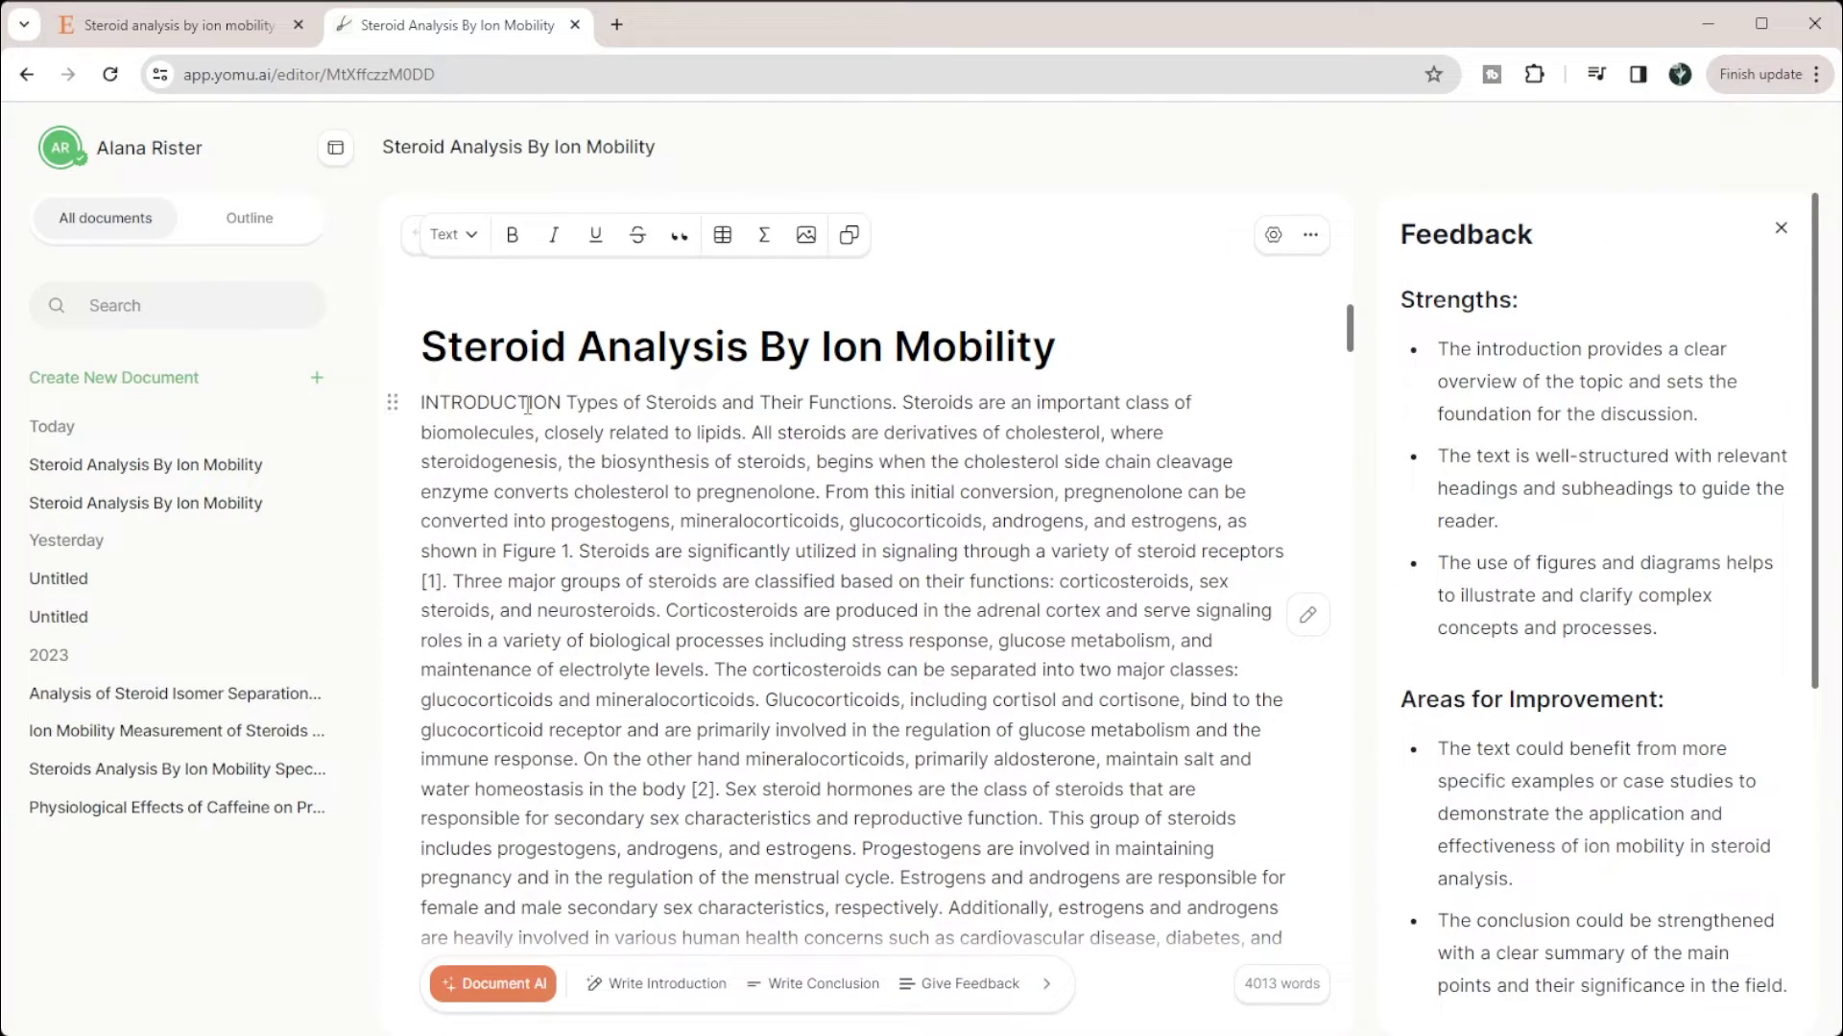
left_click_drag(563, 403, 422, 401)
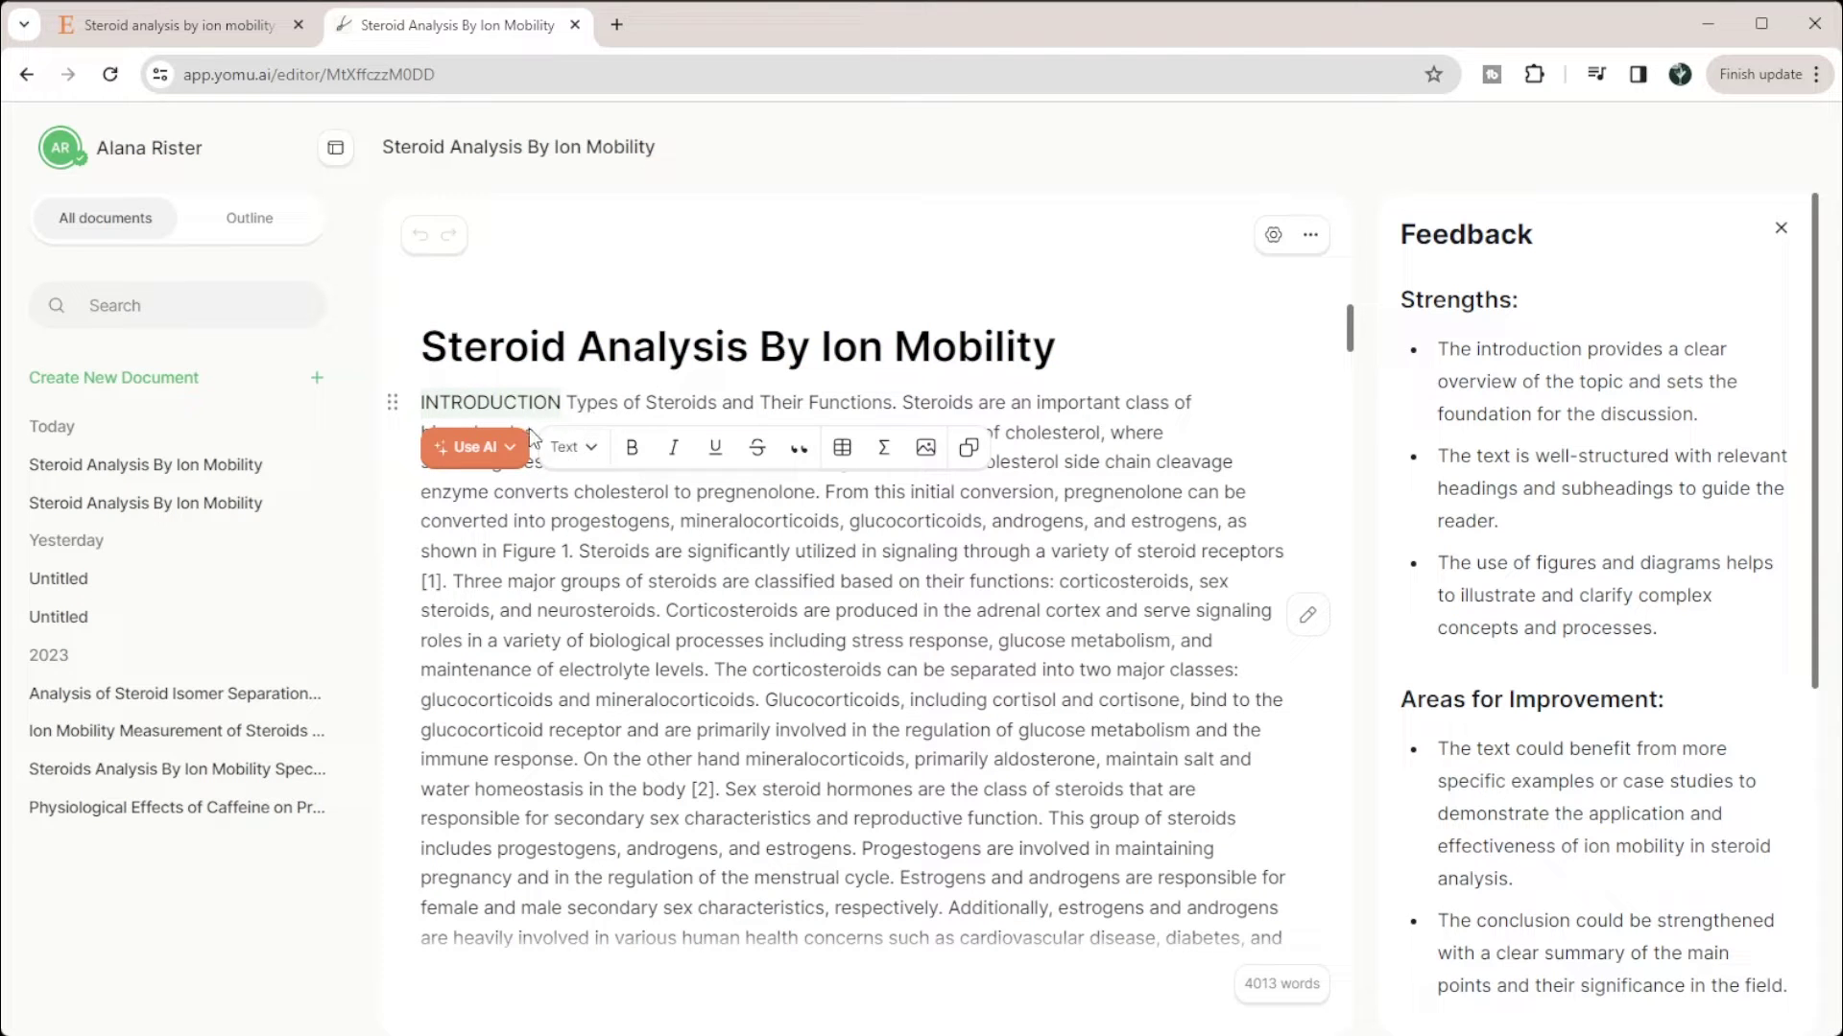
left_click(569, 451)
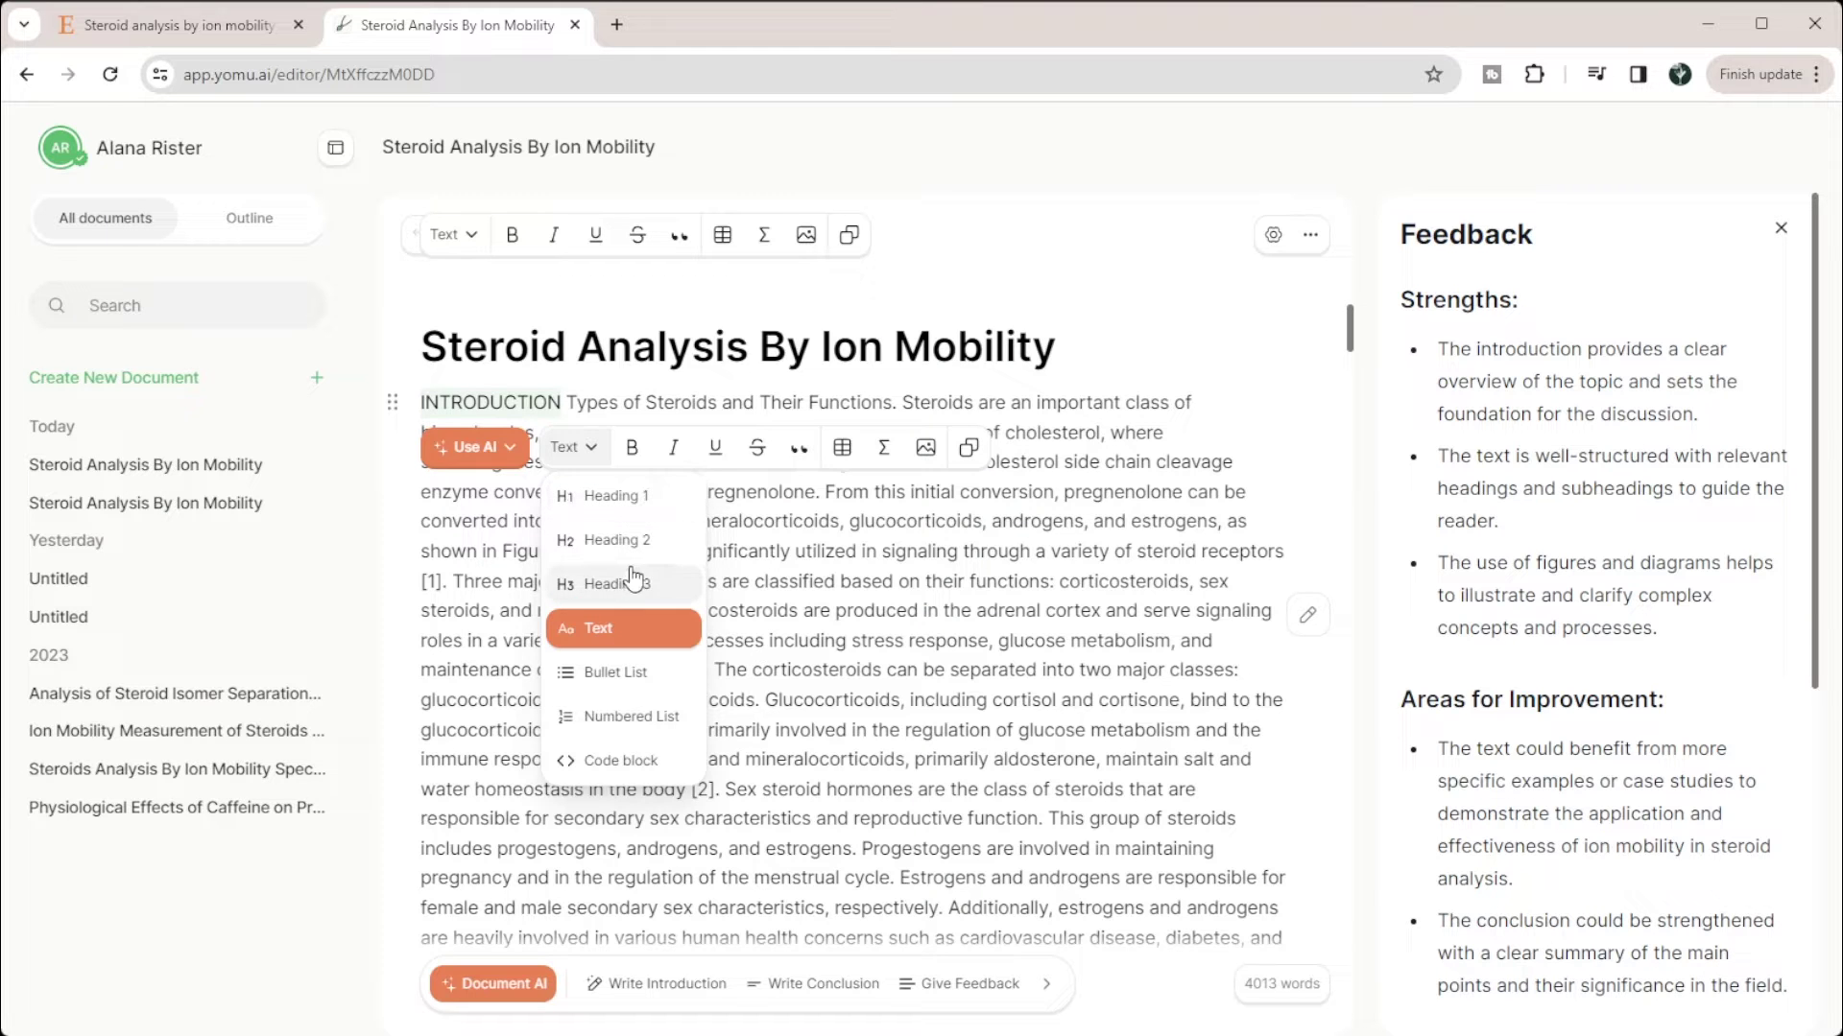
left_click(1066, 700)
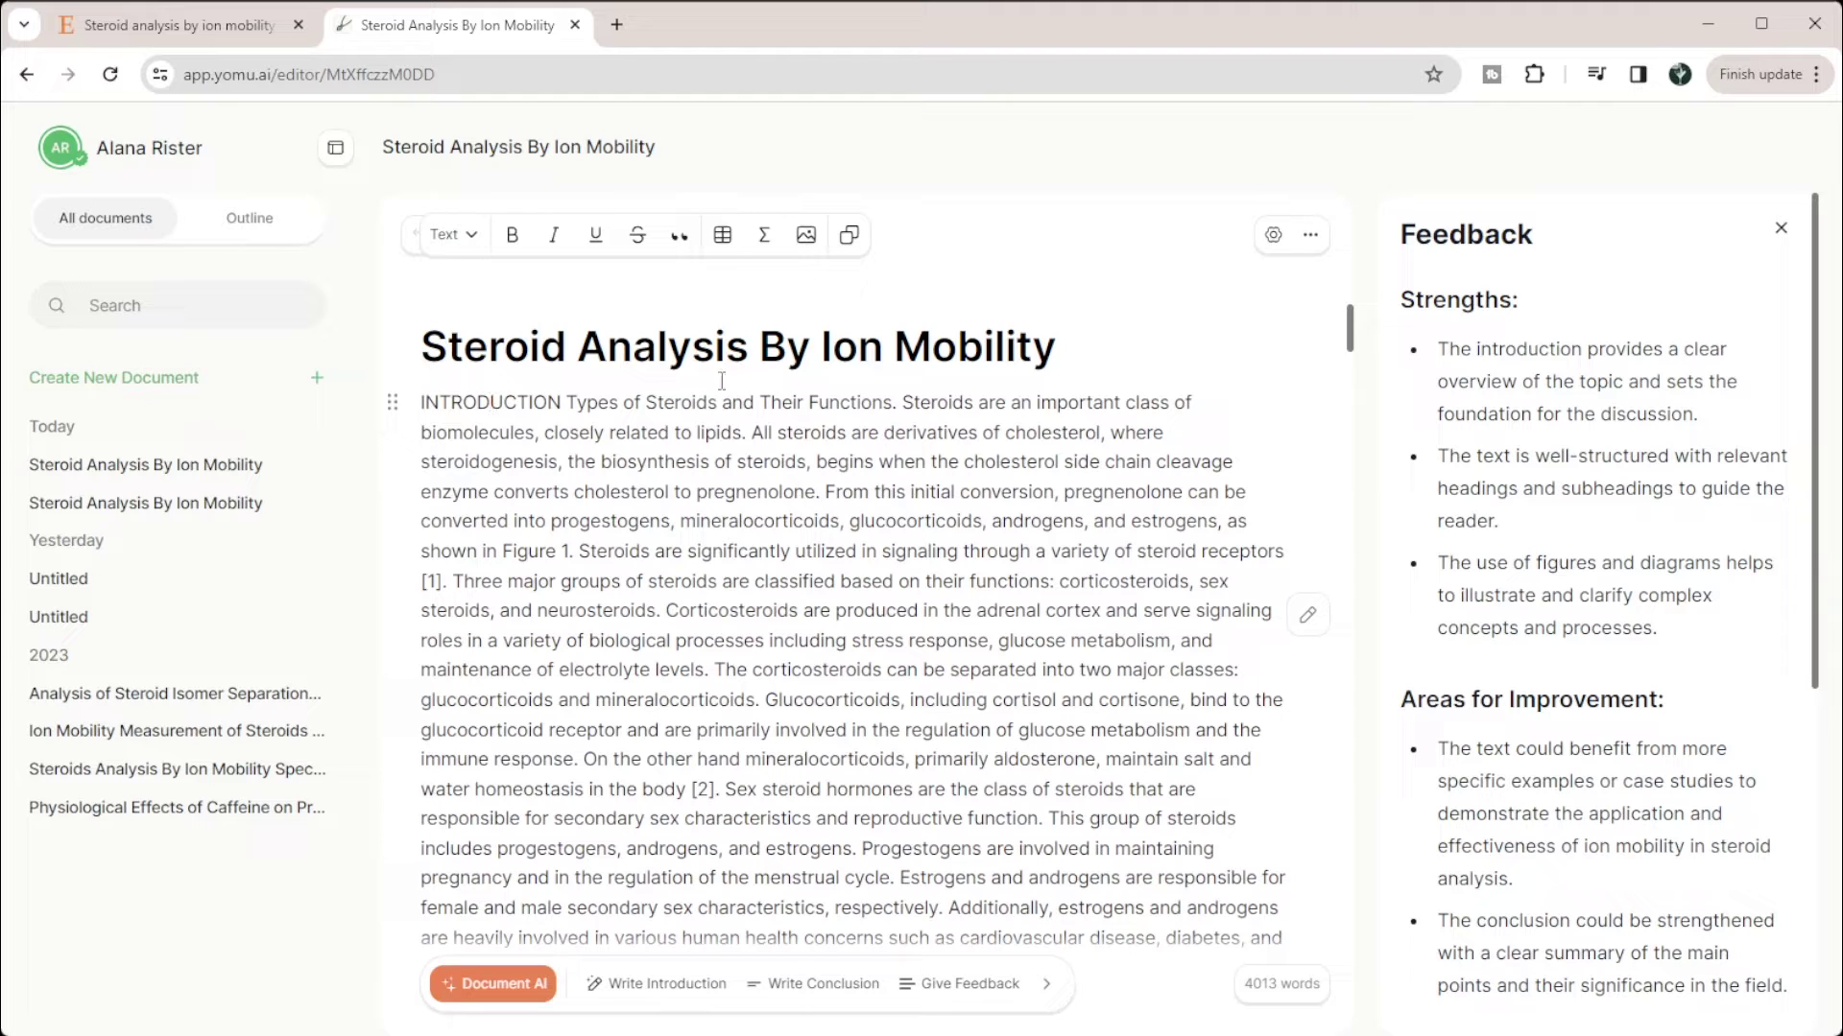
left_click_drag(1478, 564, 1771, 591)
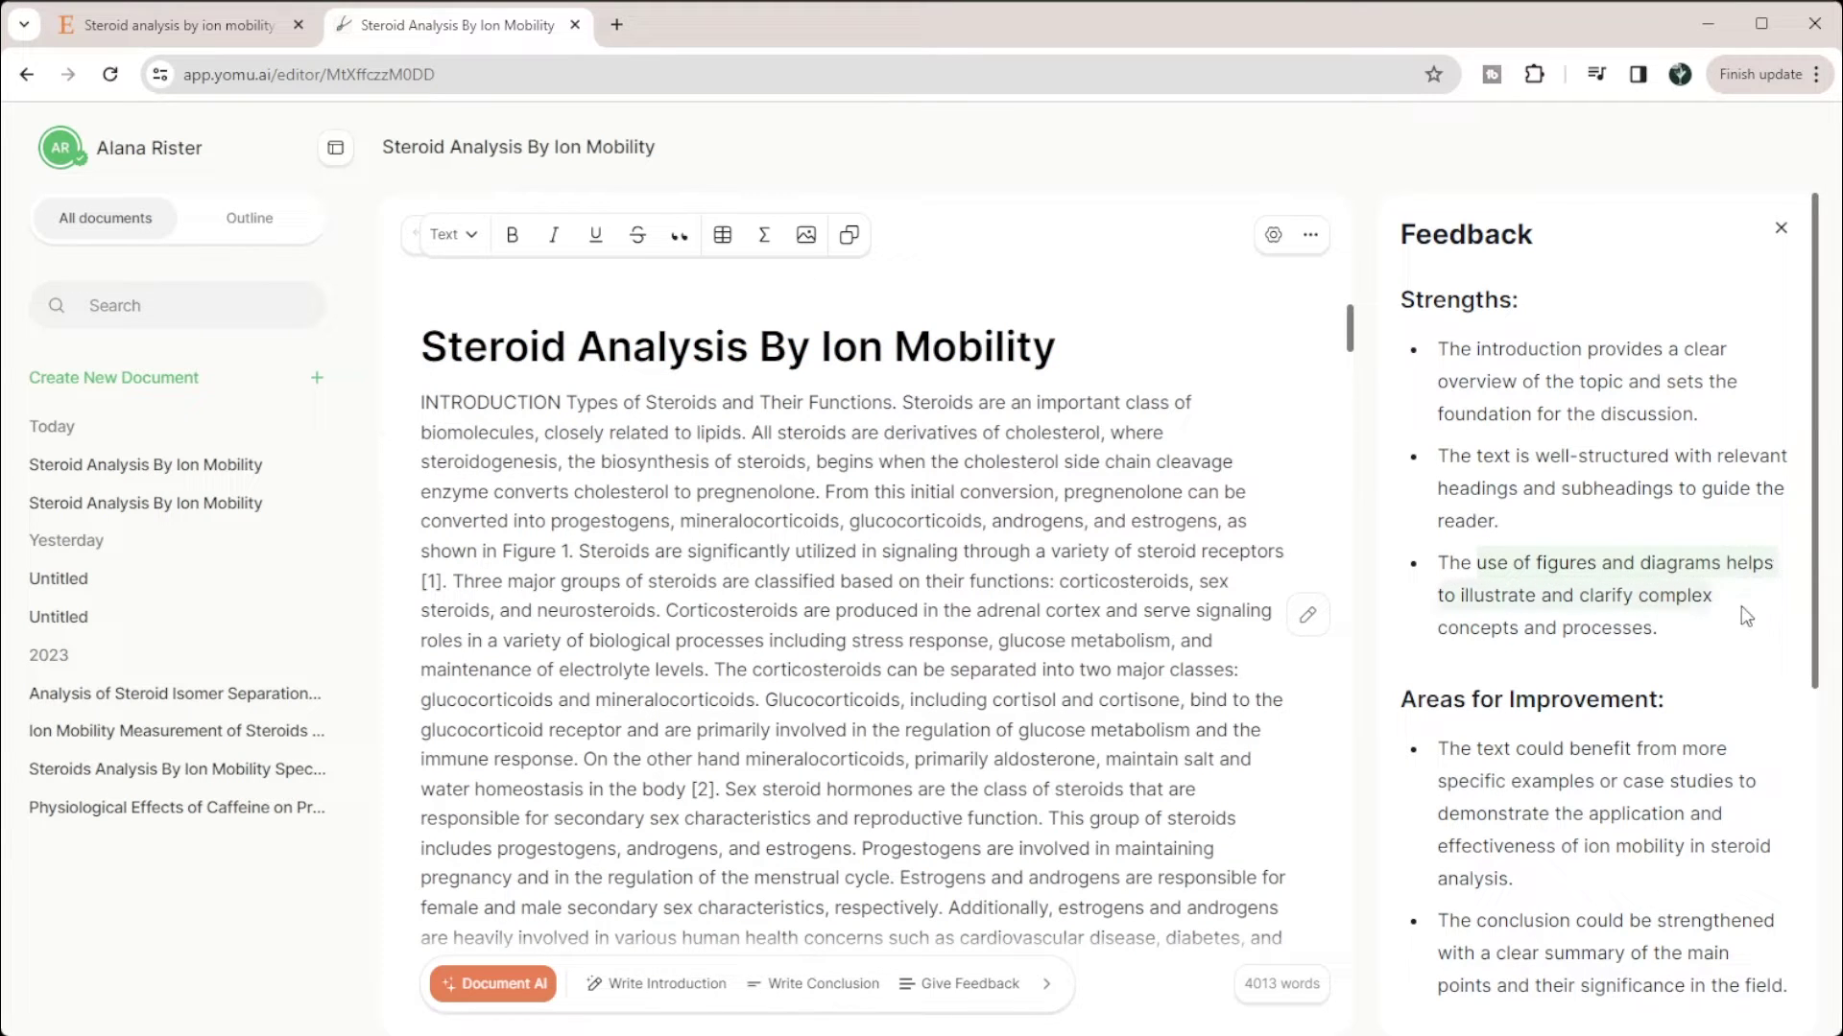
left_click(1741, 606)
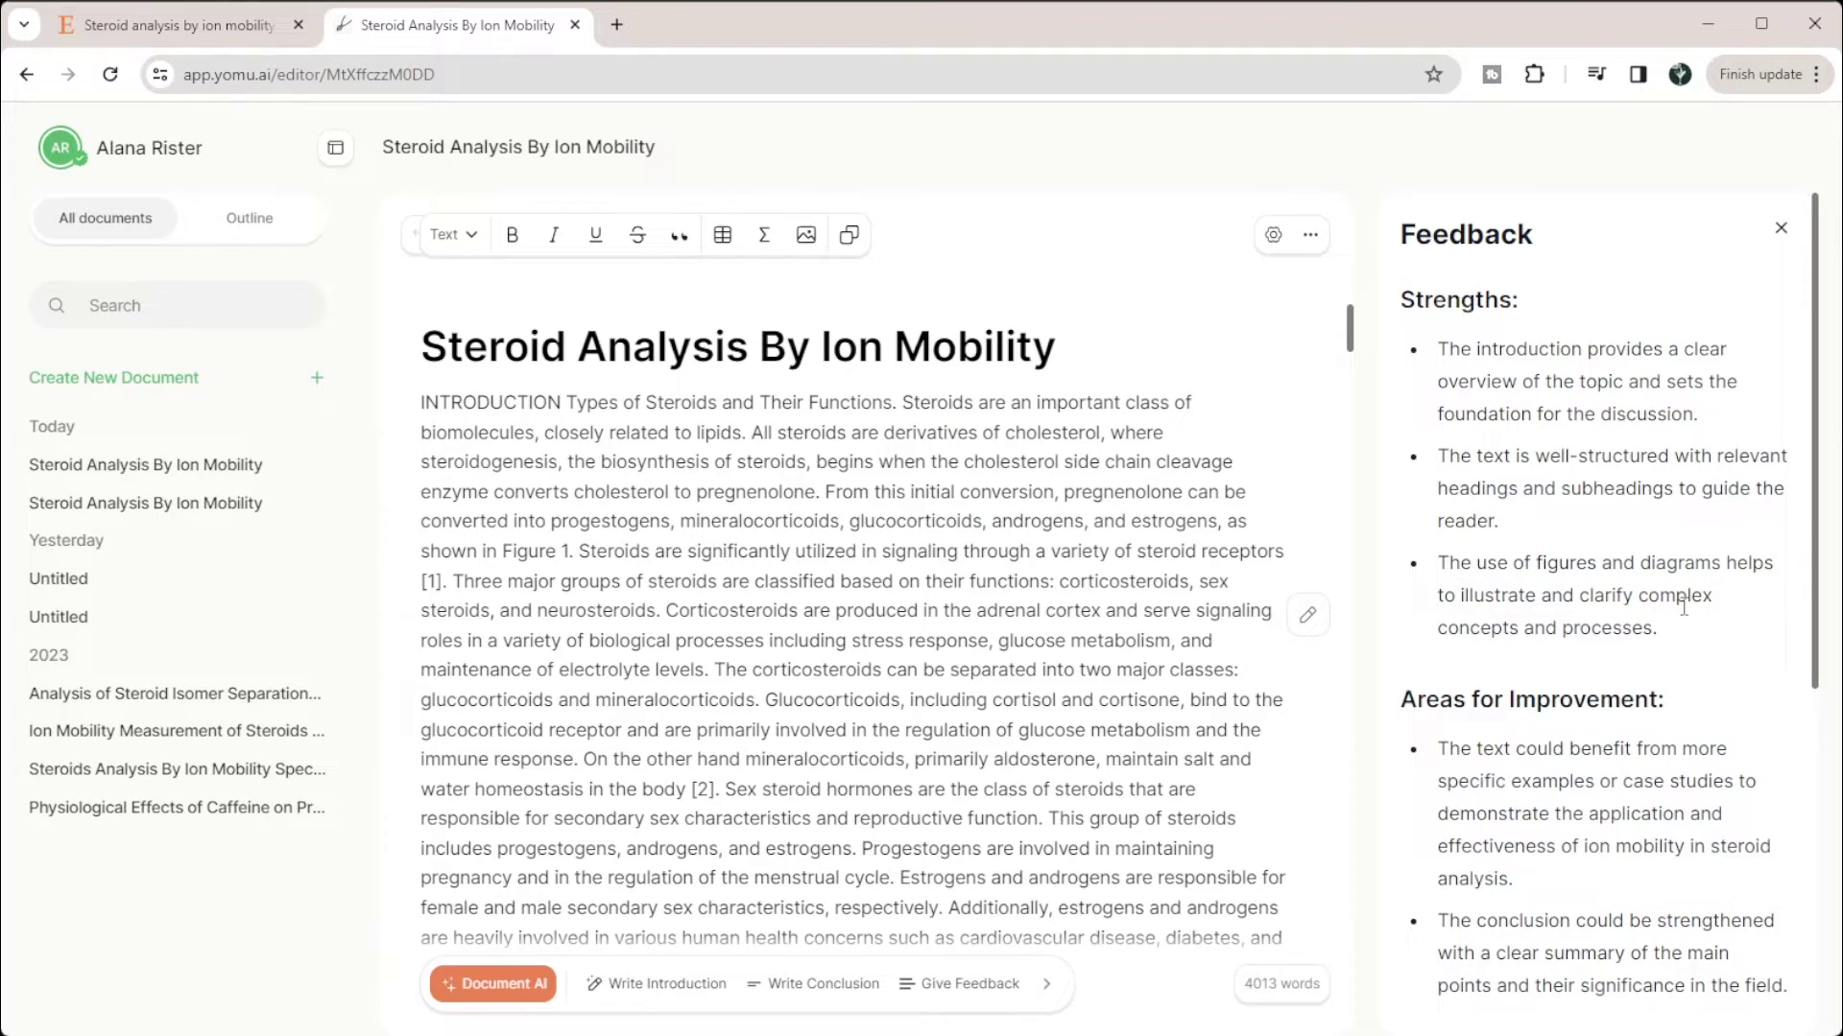
scroll(925, 633, "down", 8)
scroll(925, 638, "down", 10)
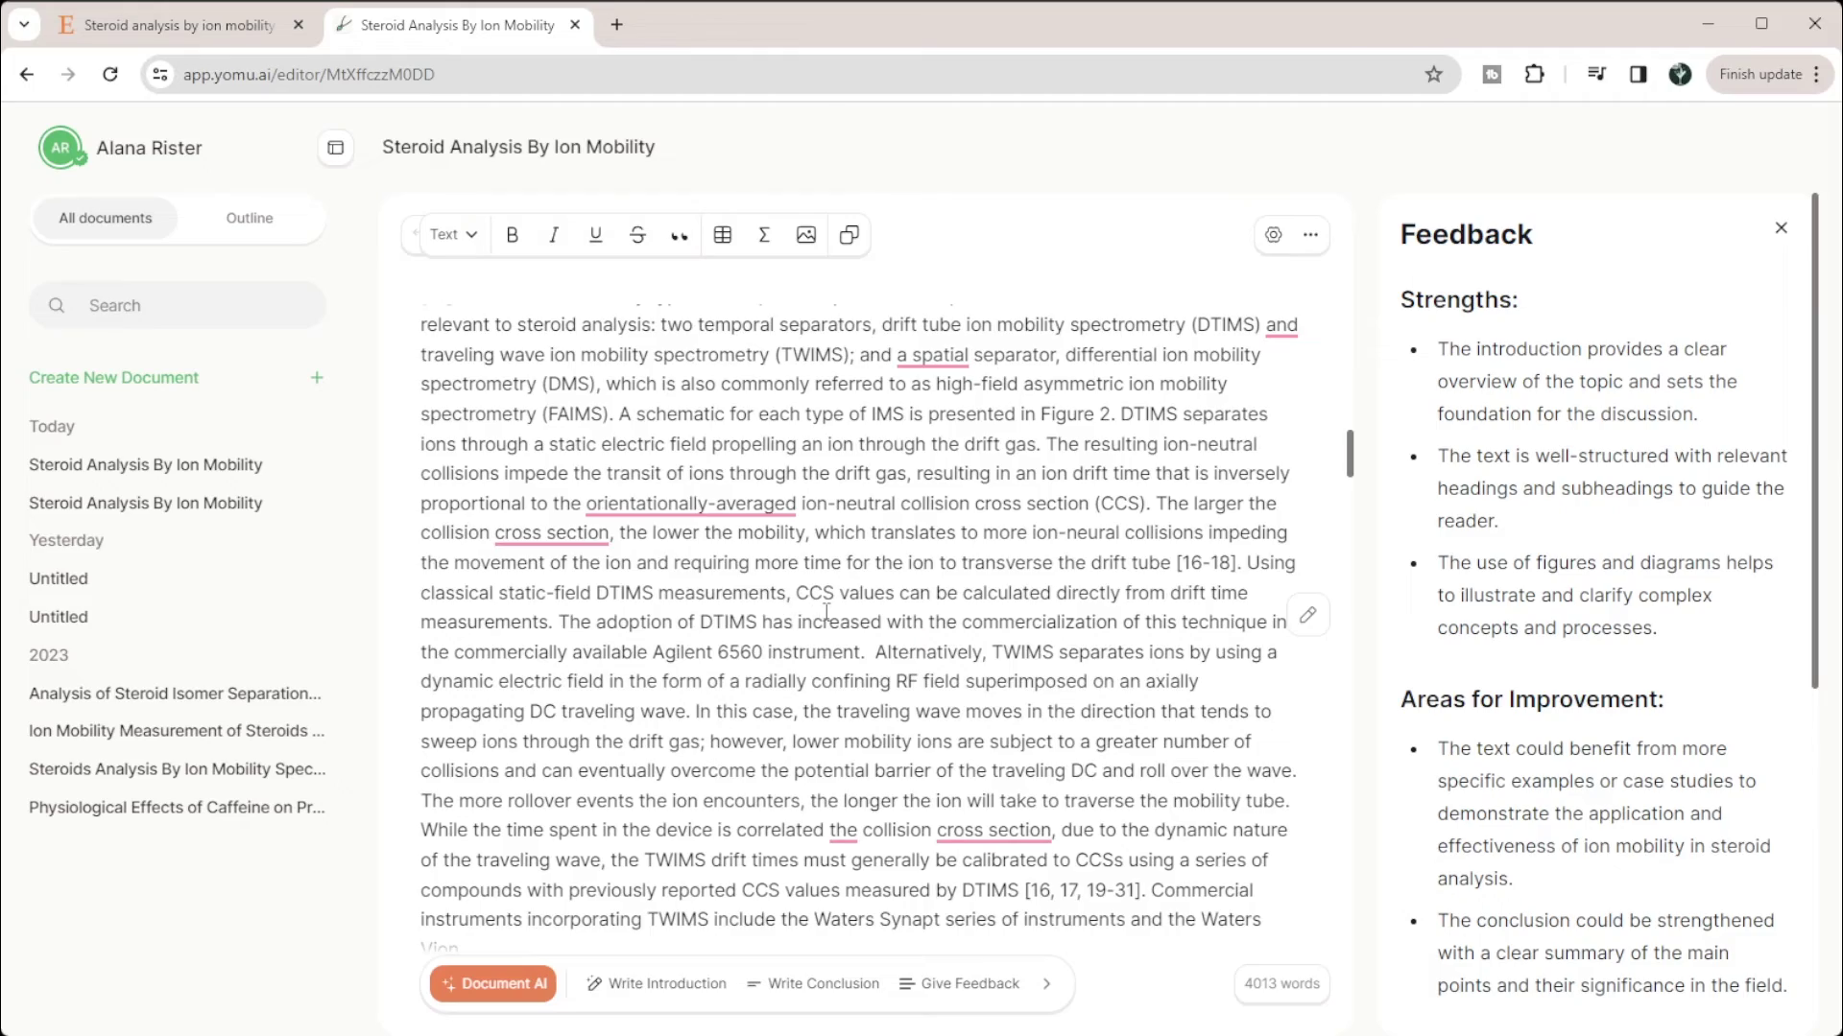
scroll(787, 614, "down", 10)
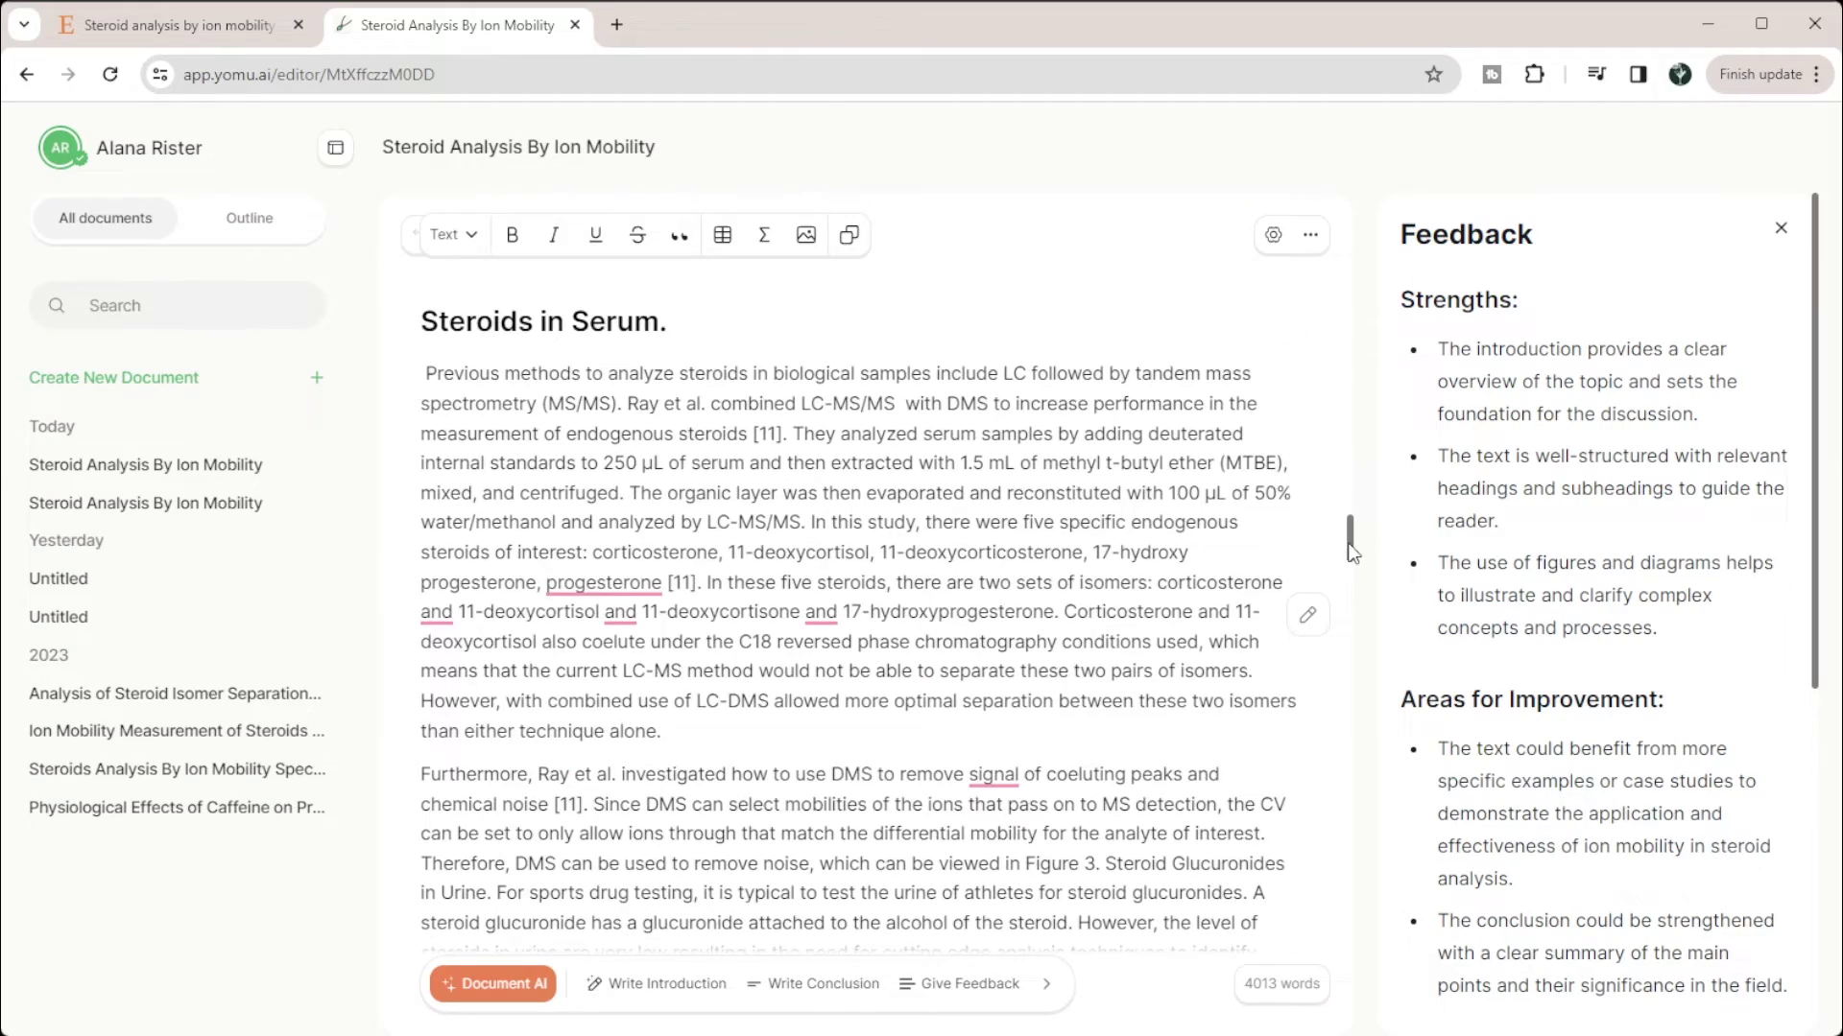
left_click_drag(1347, 549, 1399, 297)
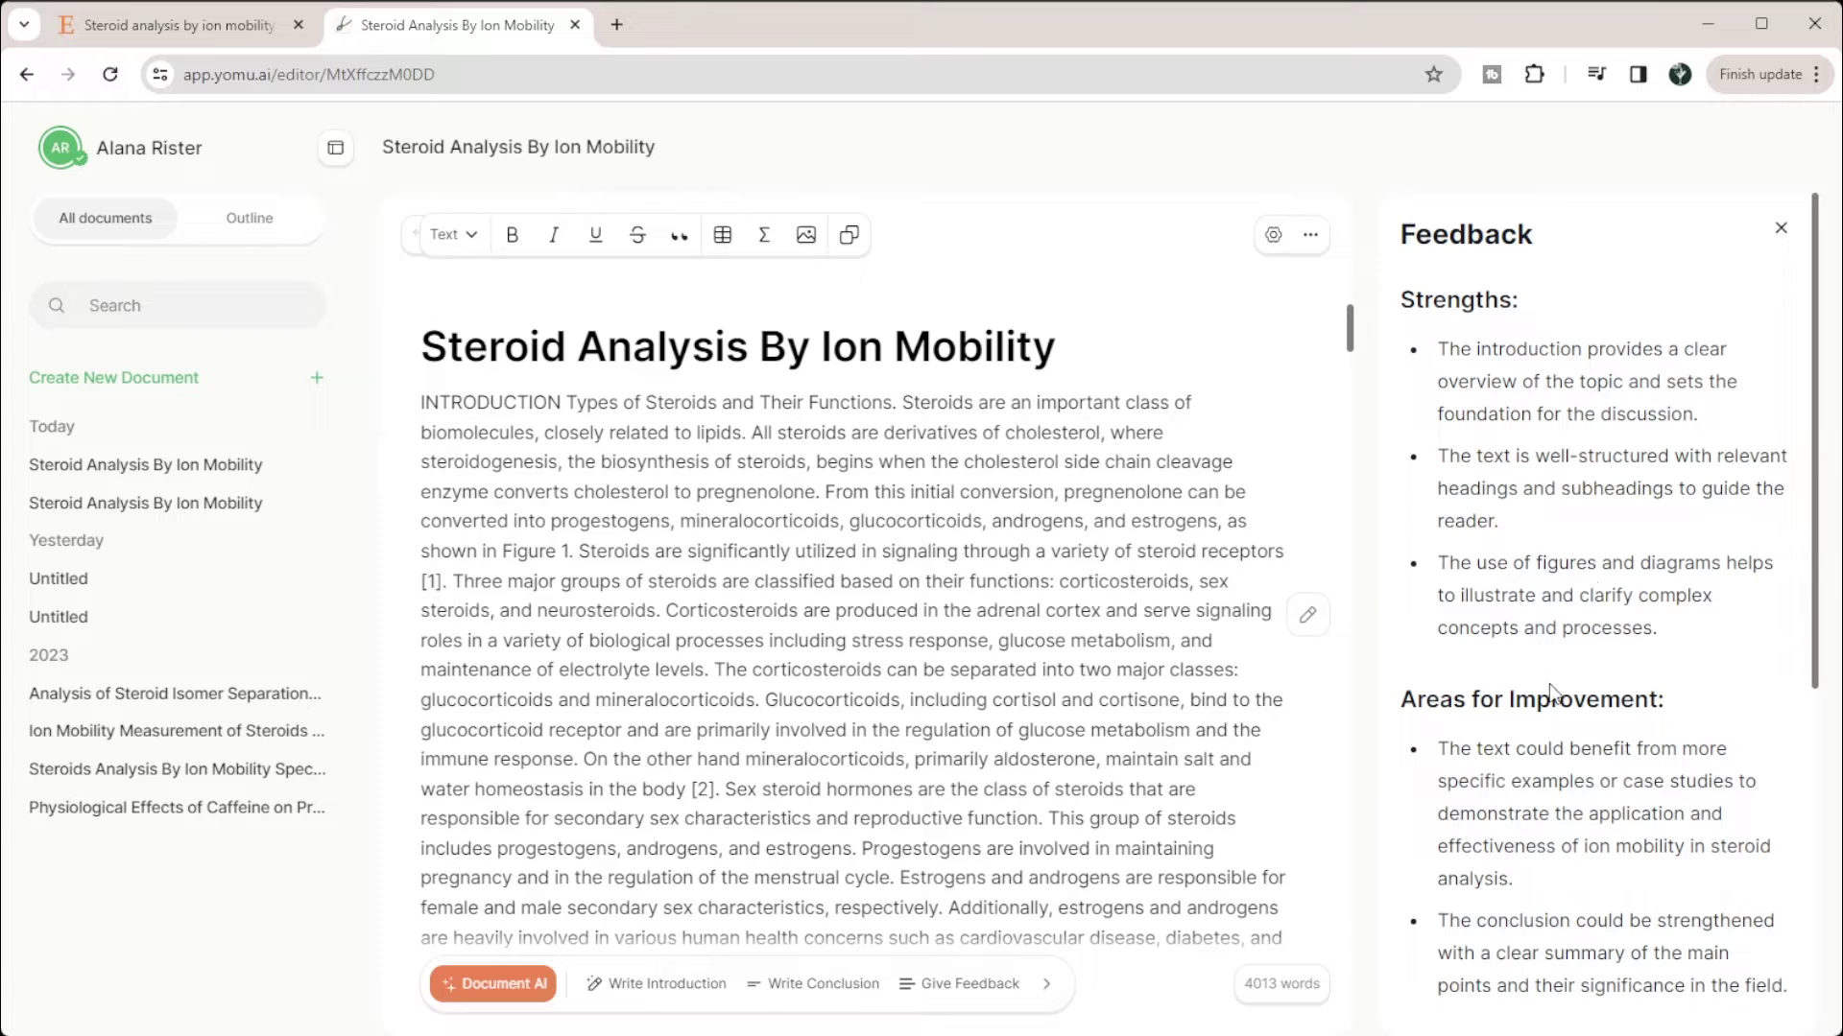
scroll(1593, 592, "down", 4)
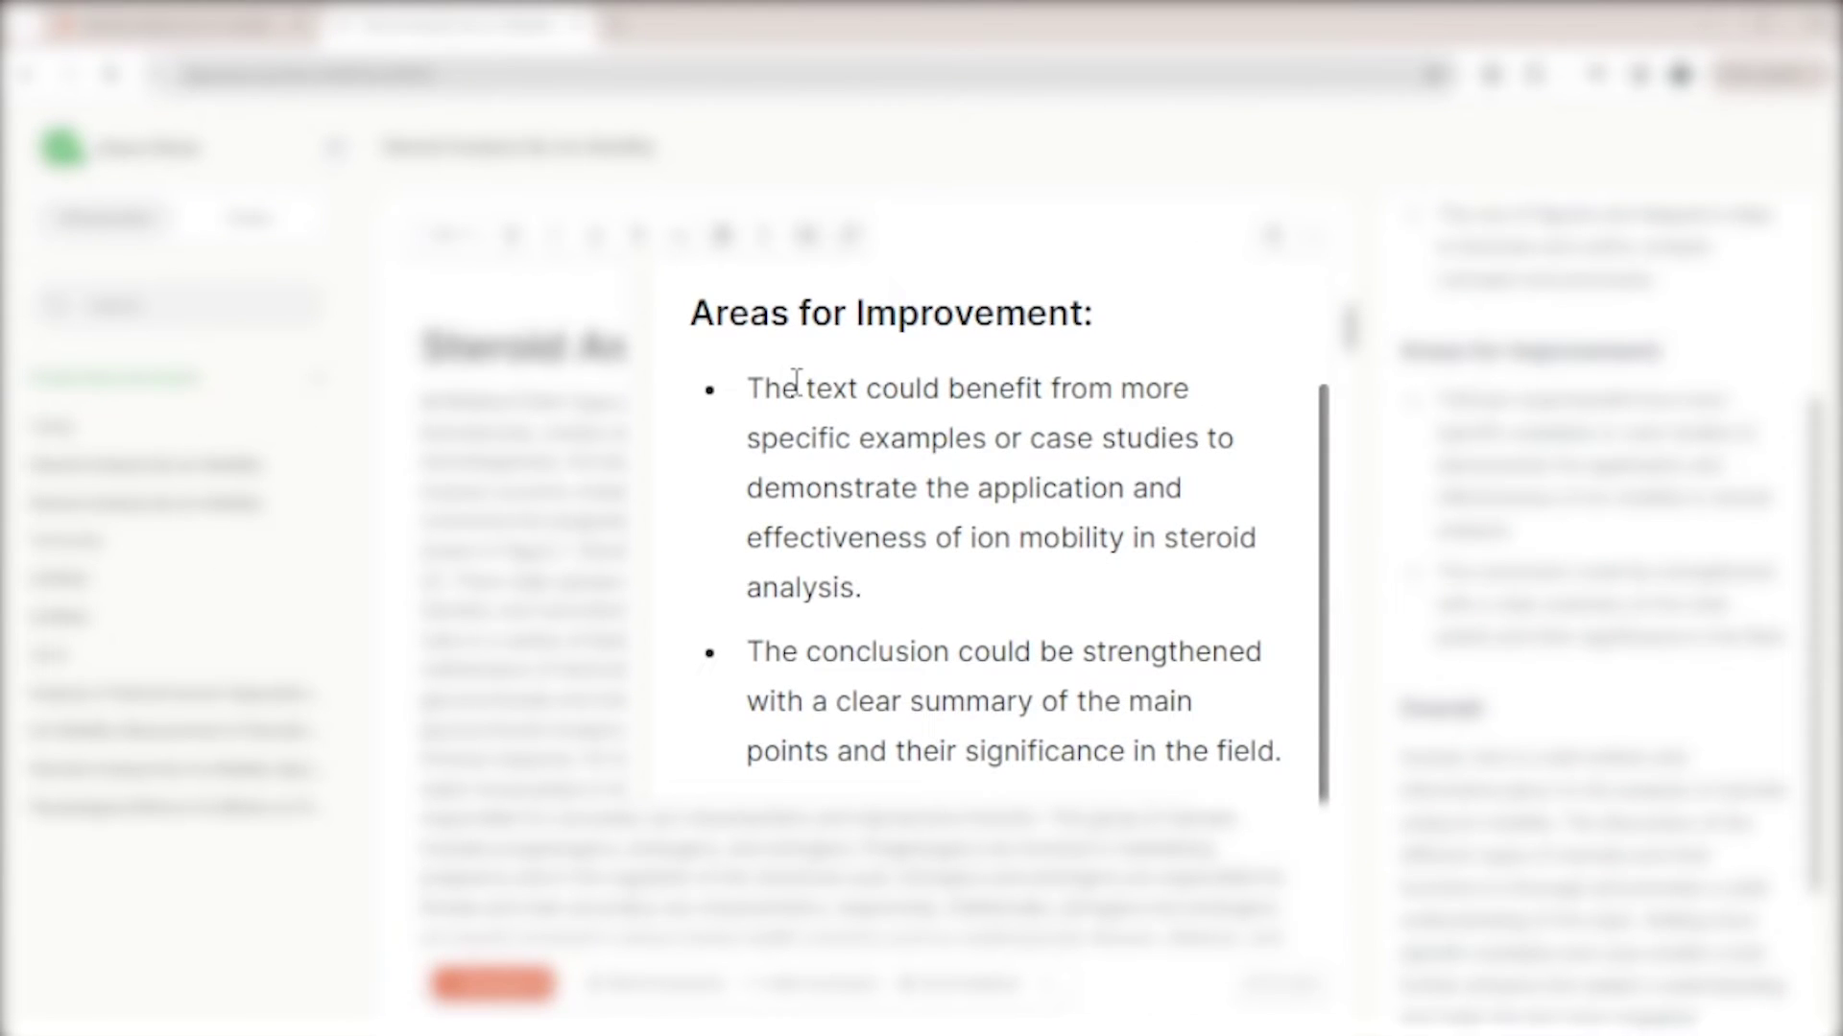
left_click_drag(797, 398, 1170, 397)
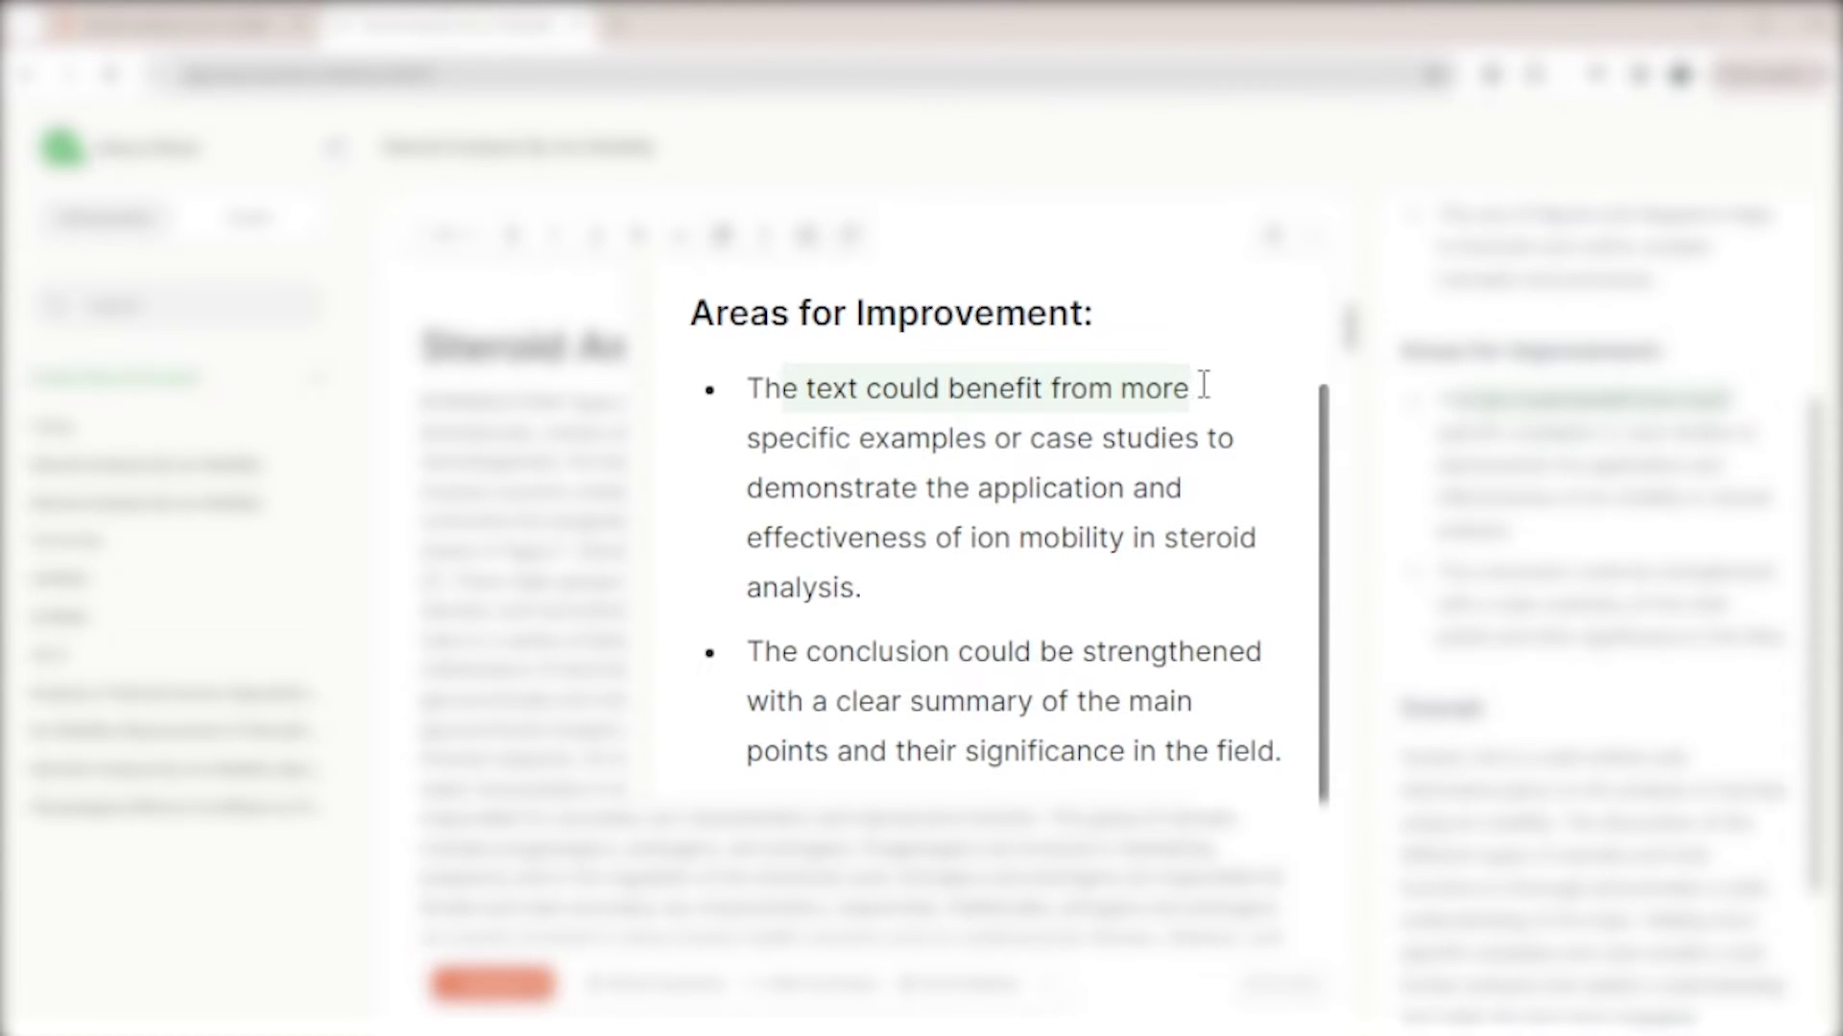
left_click(1189, 451)
left_click_drag(1188, 457, 1217, 596)
left_click(1217, 596)
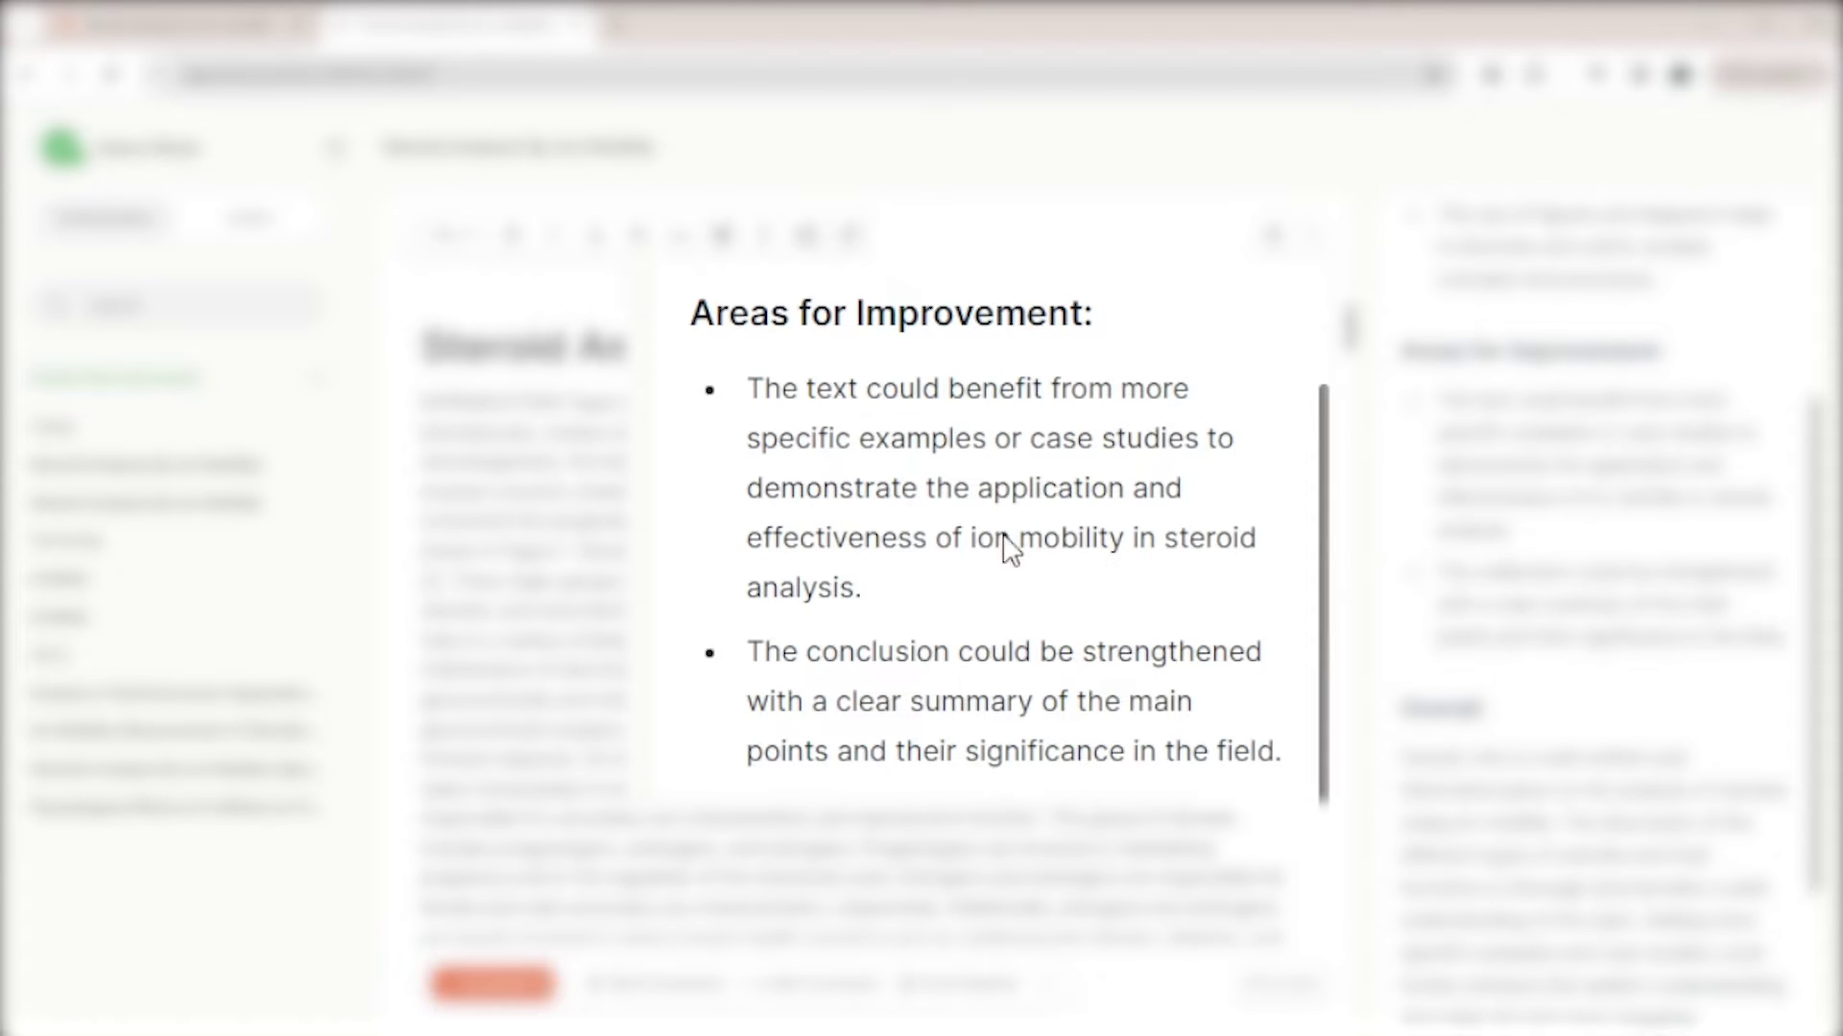
left_click_drag(1439, 573, 1768, 647)
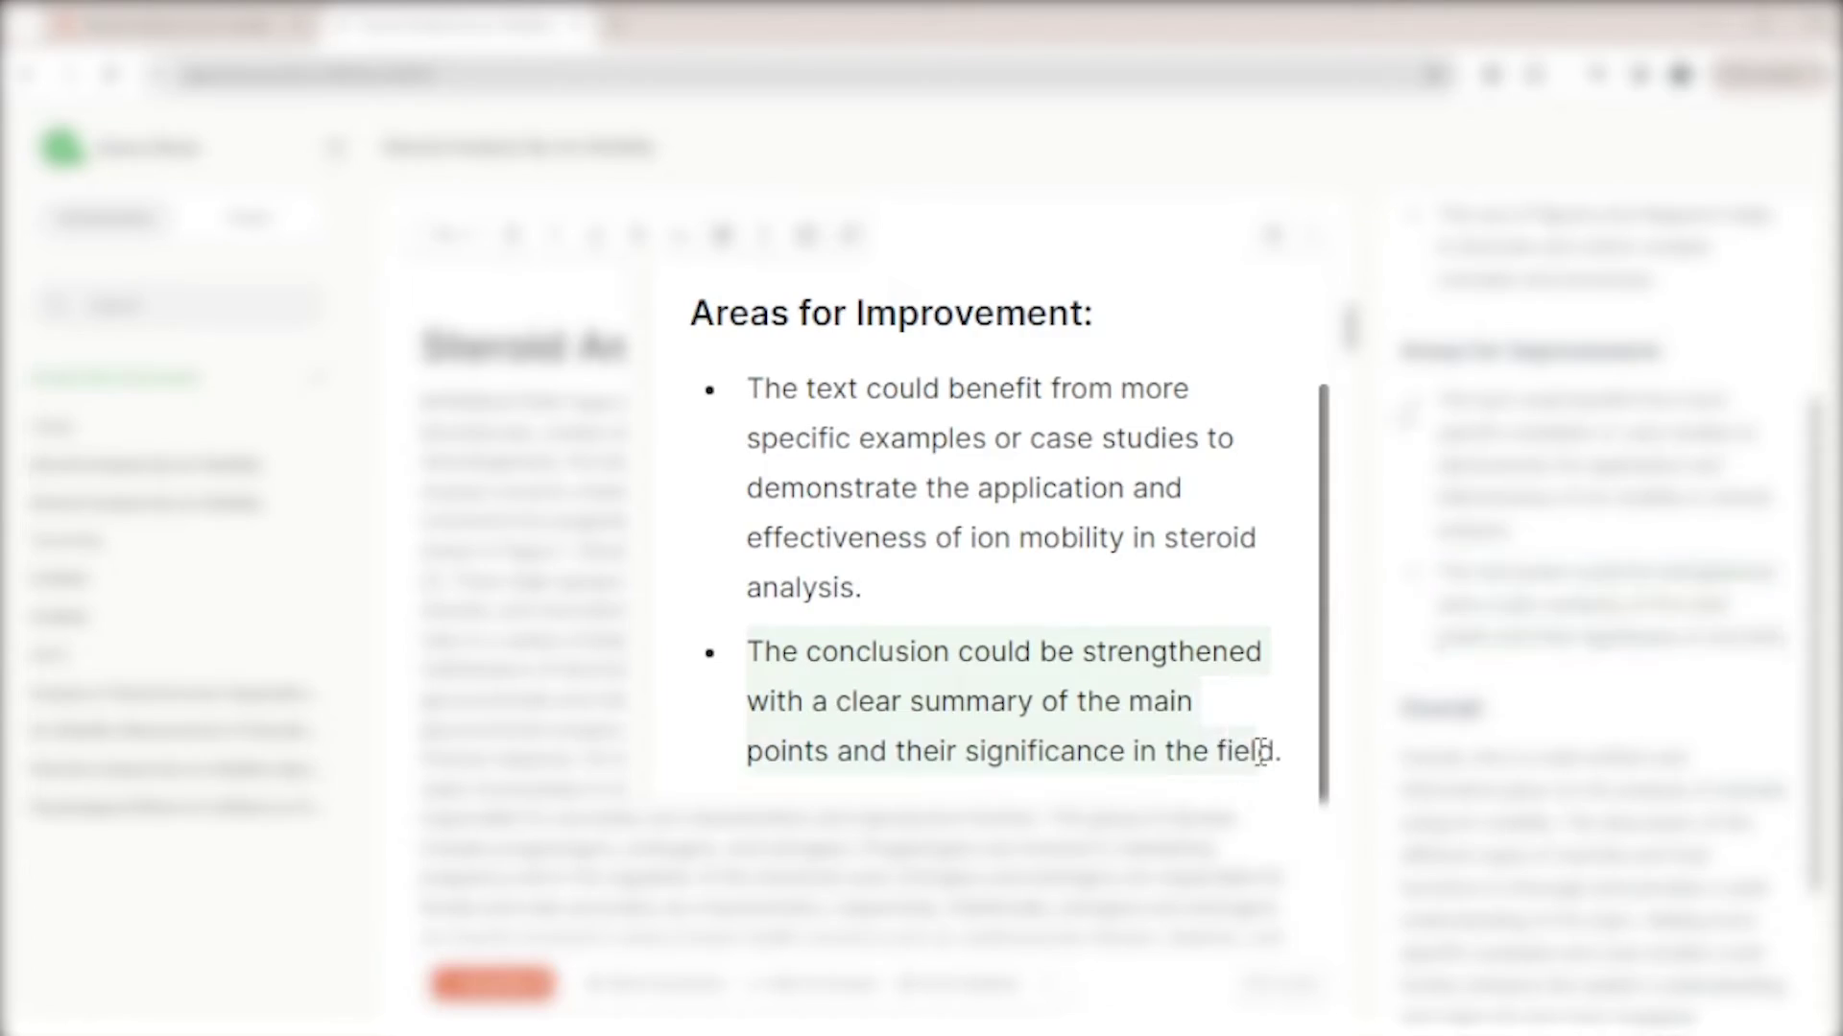
scroll(1340, 849, "down", 15)
scroll(1341, 850, "down", 10)
scroll(864, 664, "up", 3)
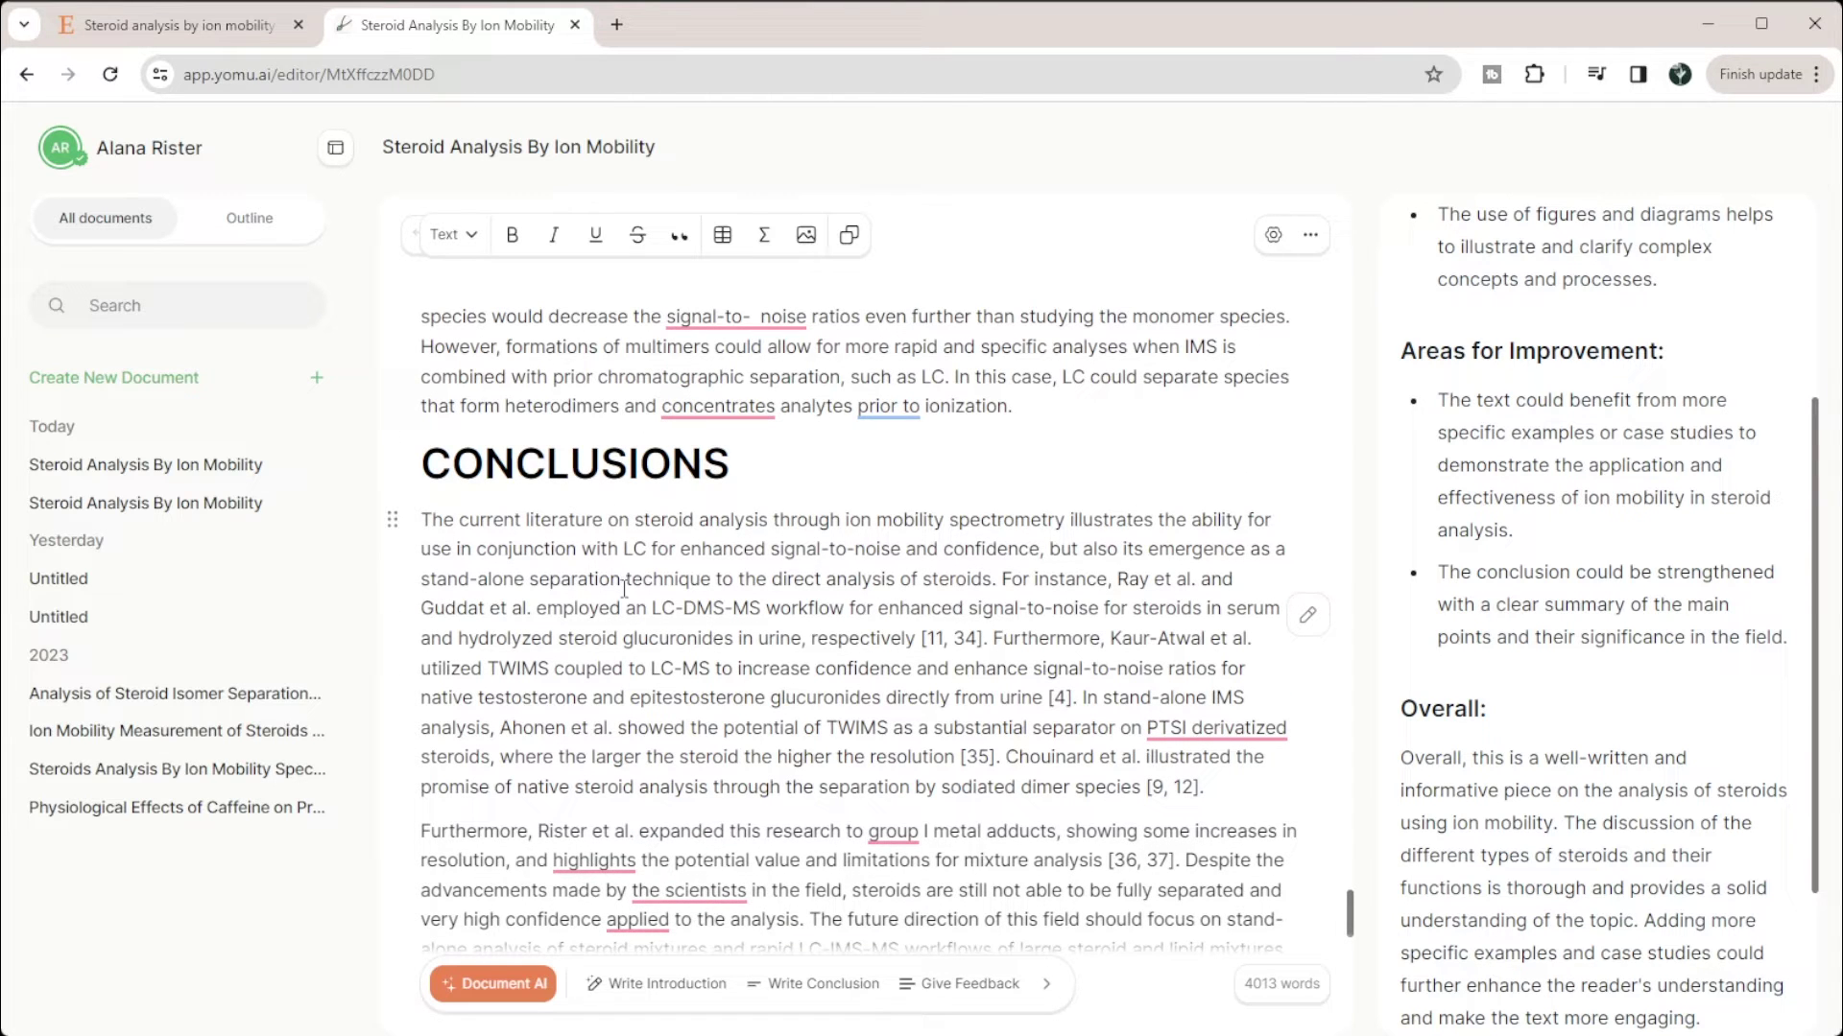
scroll(623, 589, "down", 2)
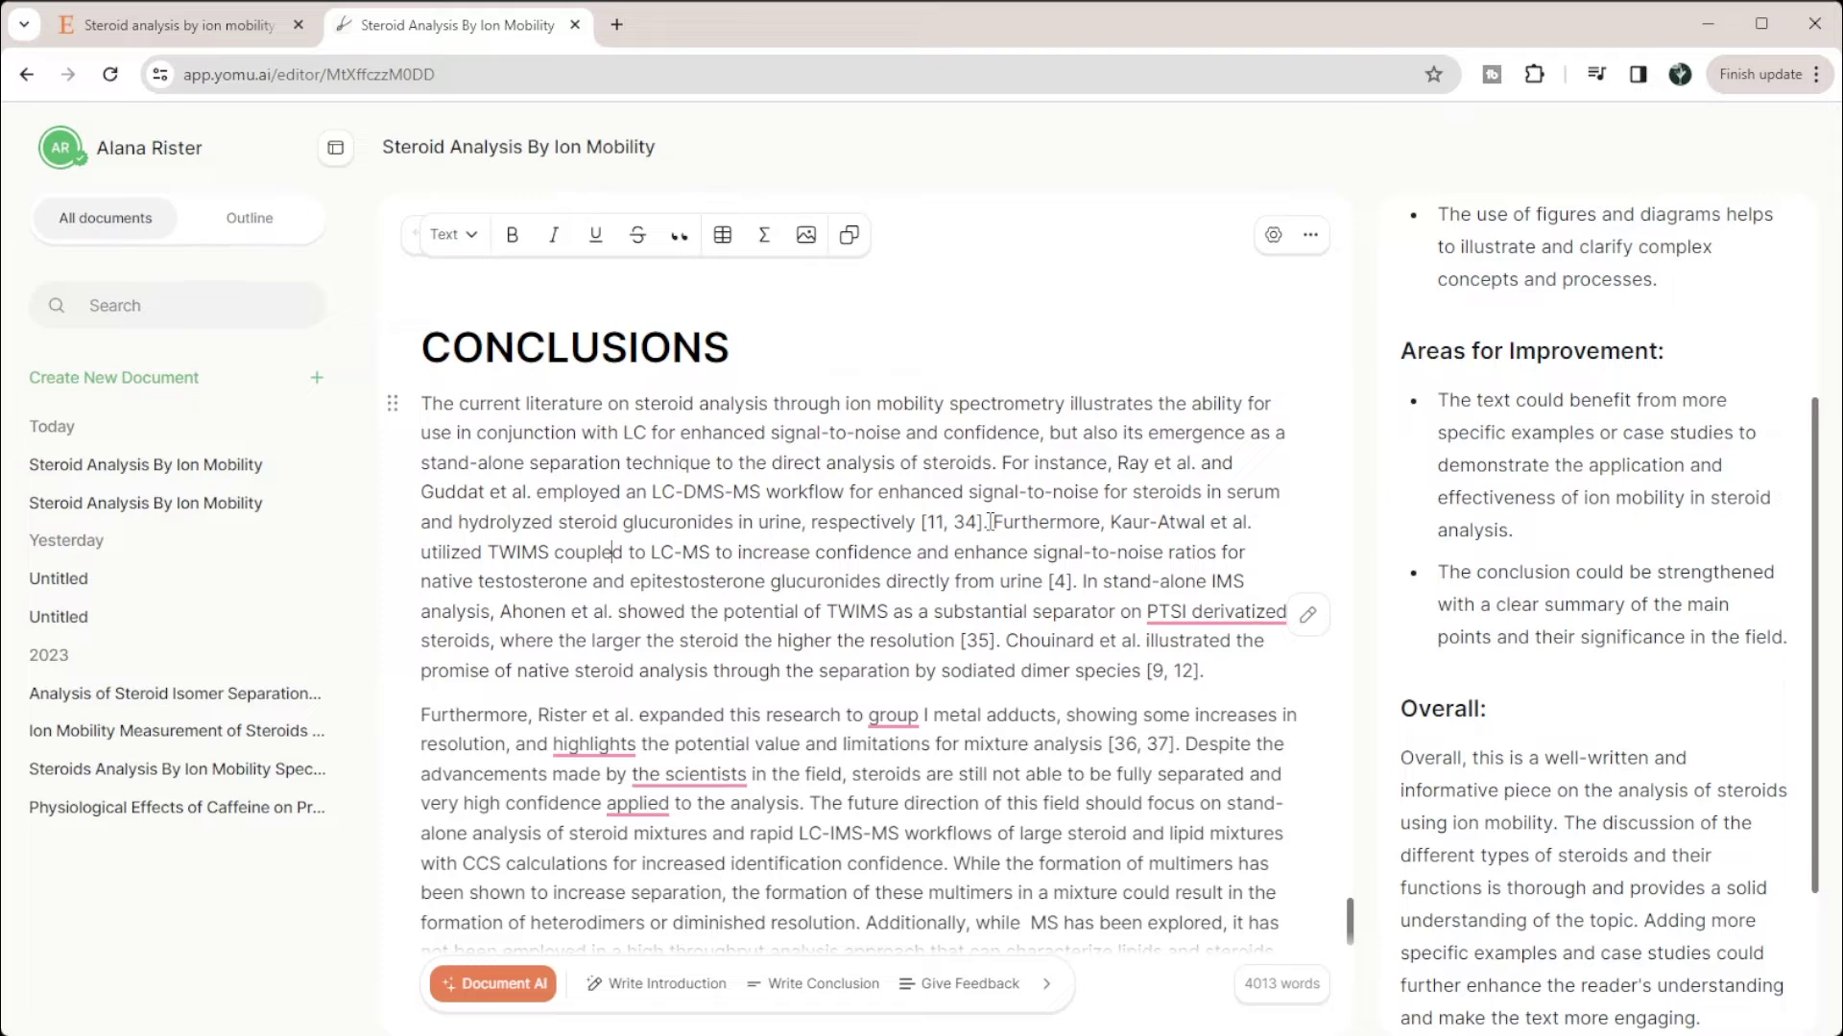
scroll(1122, 589, "down", 2)
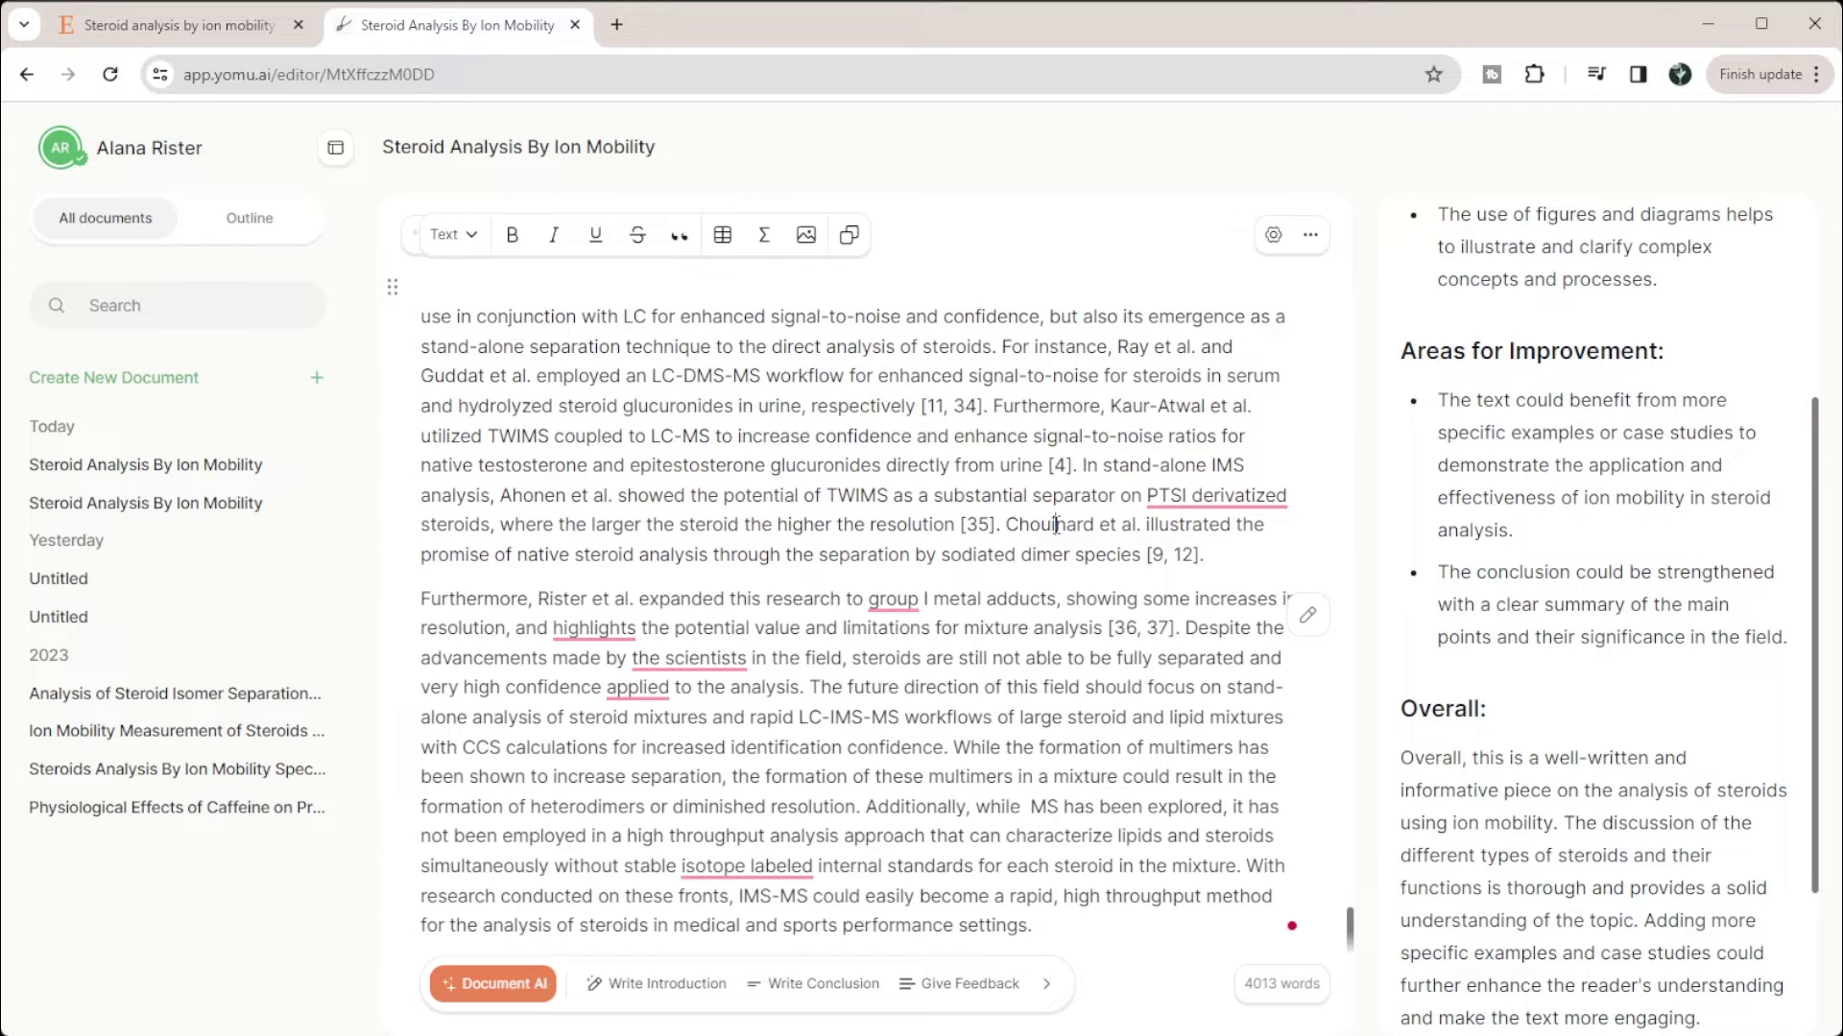
left_click_drag(1103, 466, 1115, 494)
left_click(786, 822)
scroll(1621, 561, "down", 3)
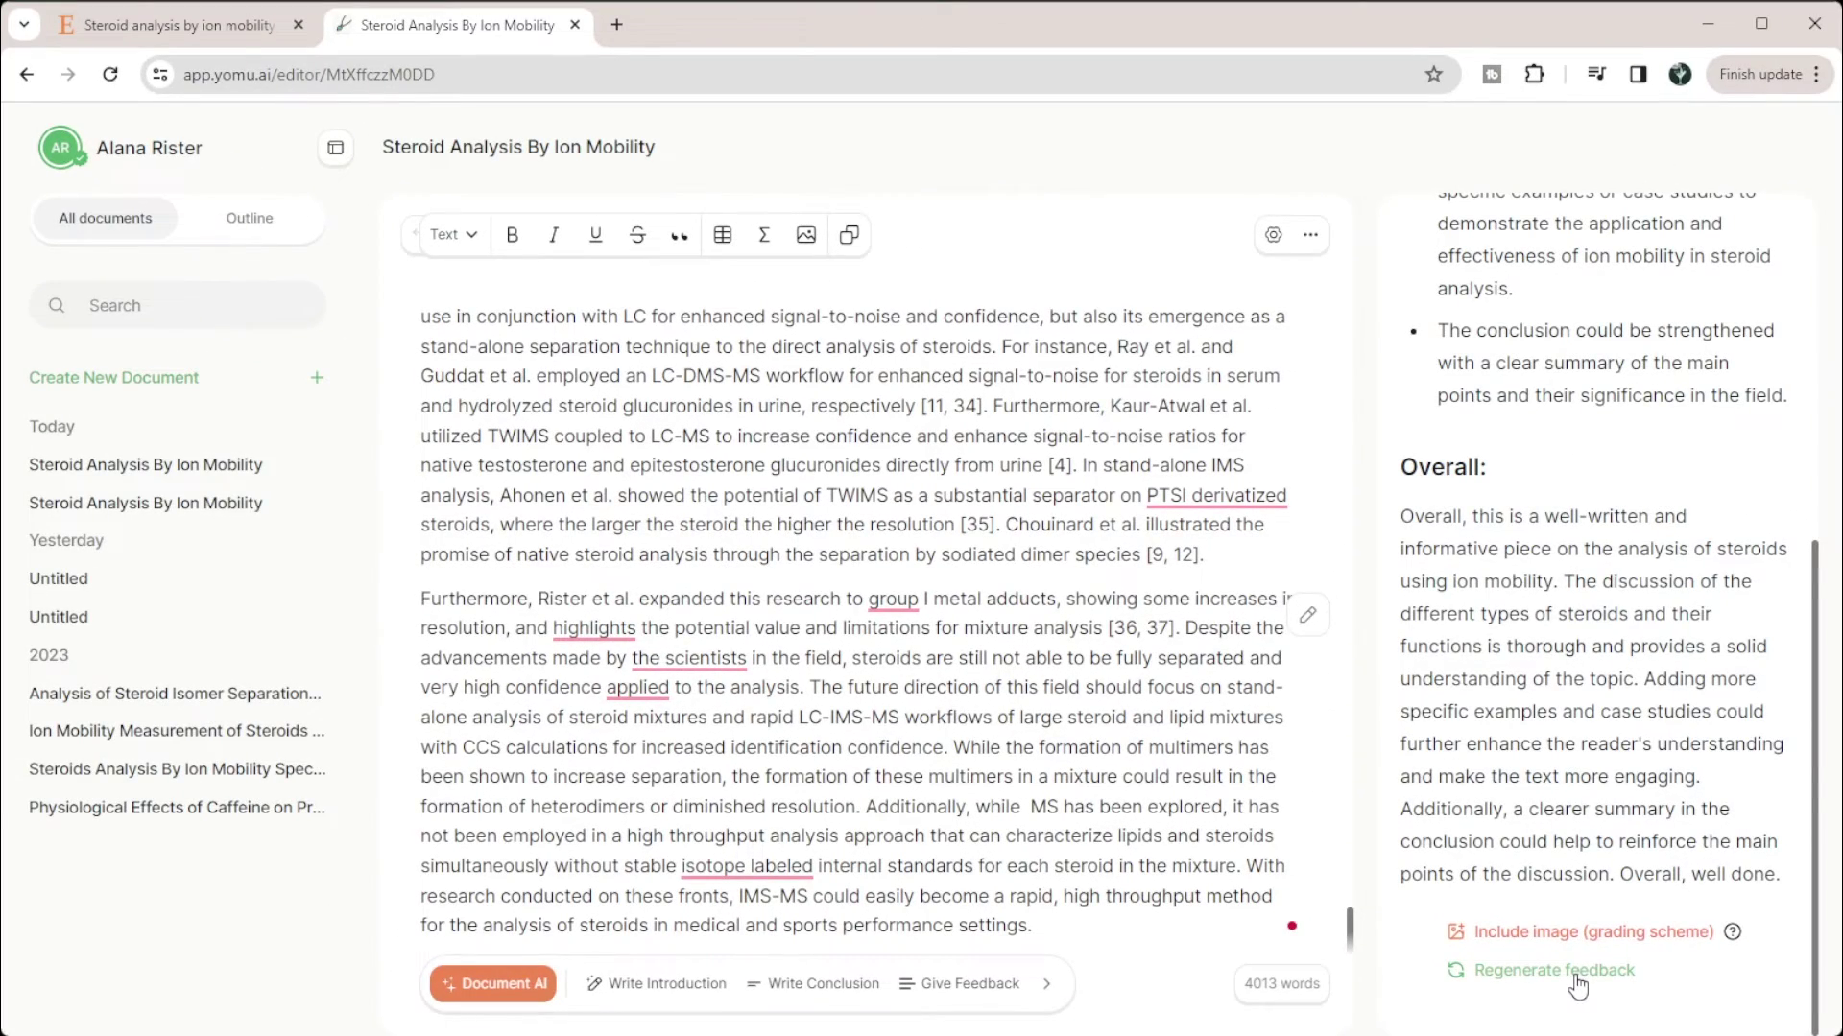
- Regenerate the article's feedback and scroll through the new results
left_click(1575, 973)
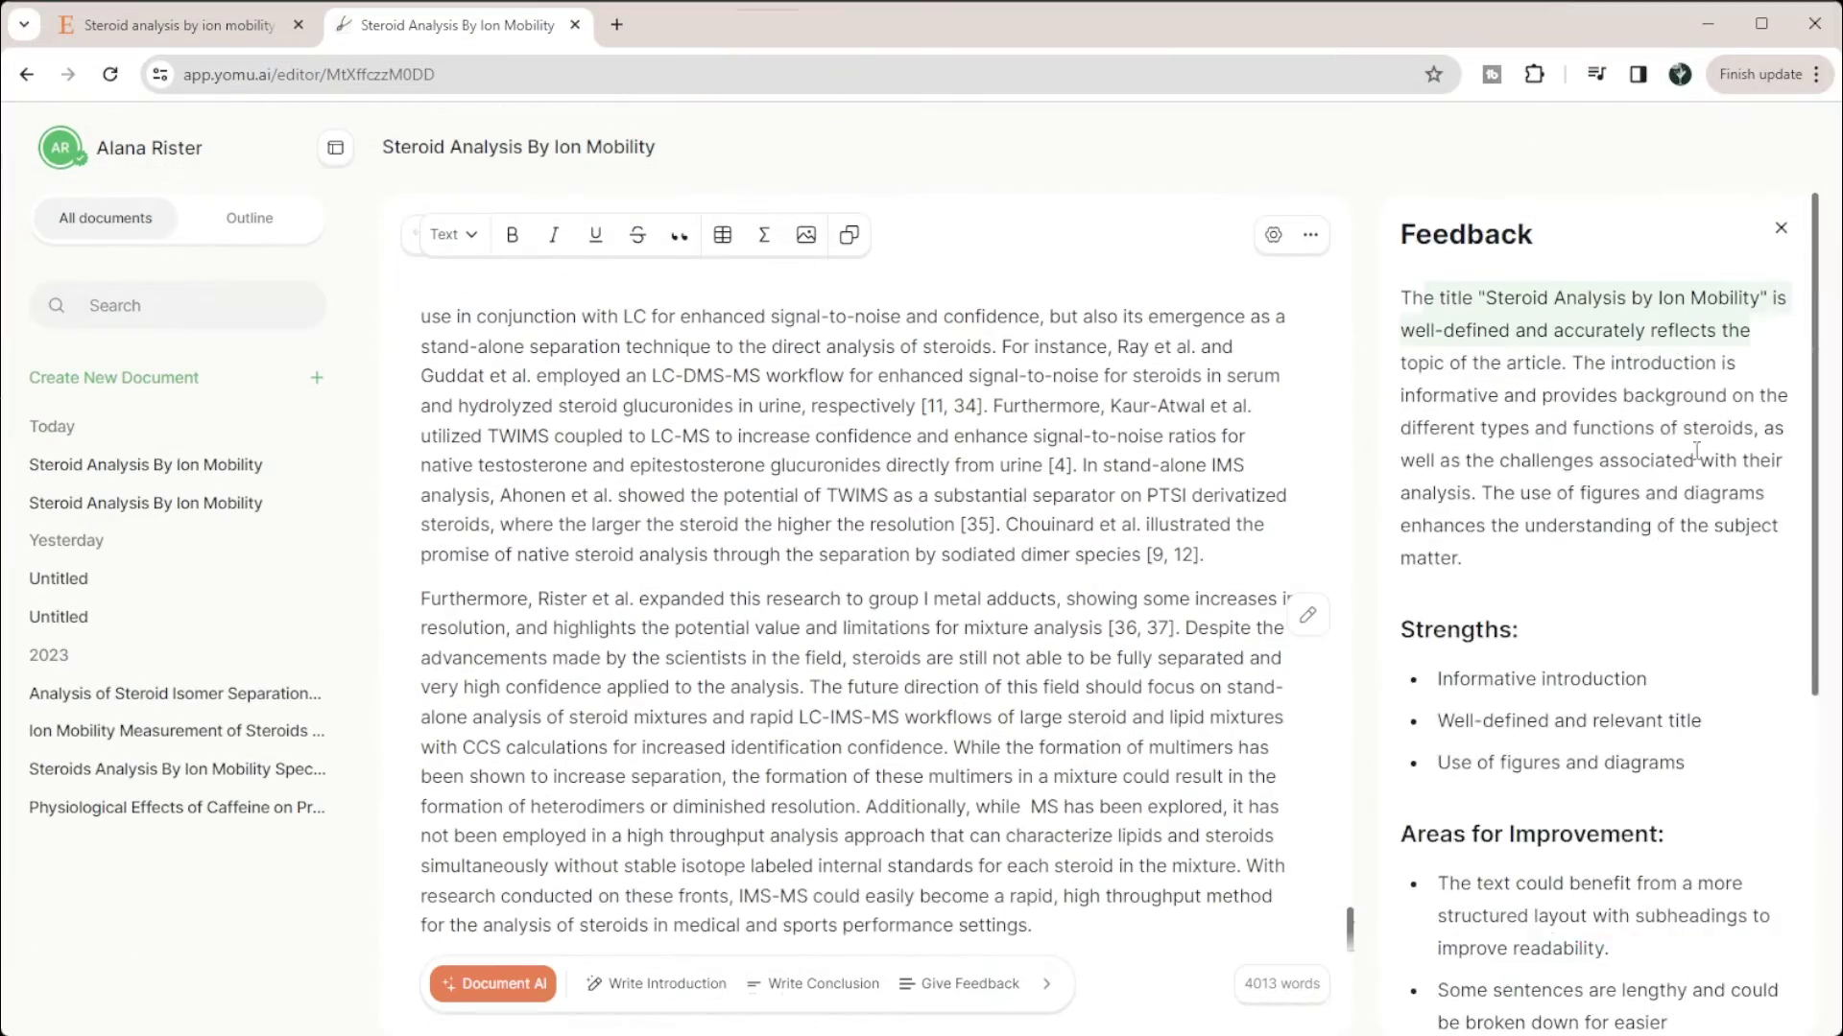
scroll(1660, 530, "down", 5)
scroll(1659, 530, "up", 5)
- Highlight the regenerated feedback summary and the new Strengths list to review them
left_click_drag(1801, 284, 1778, 523)
left_click(1747, 595)
scroll(1557, 525, "down", 3)
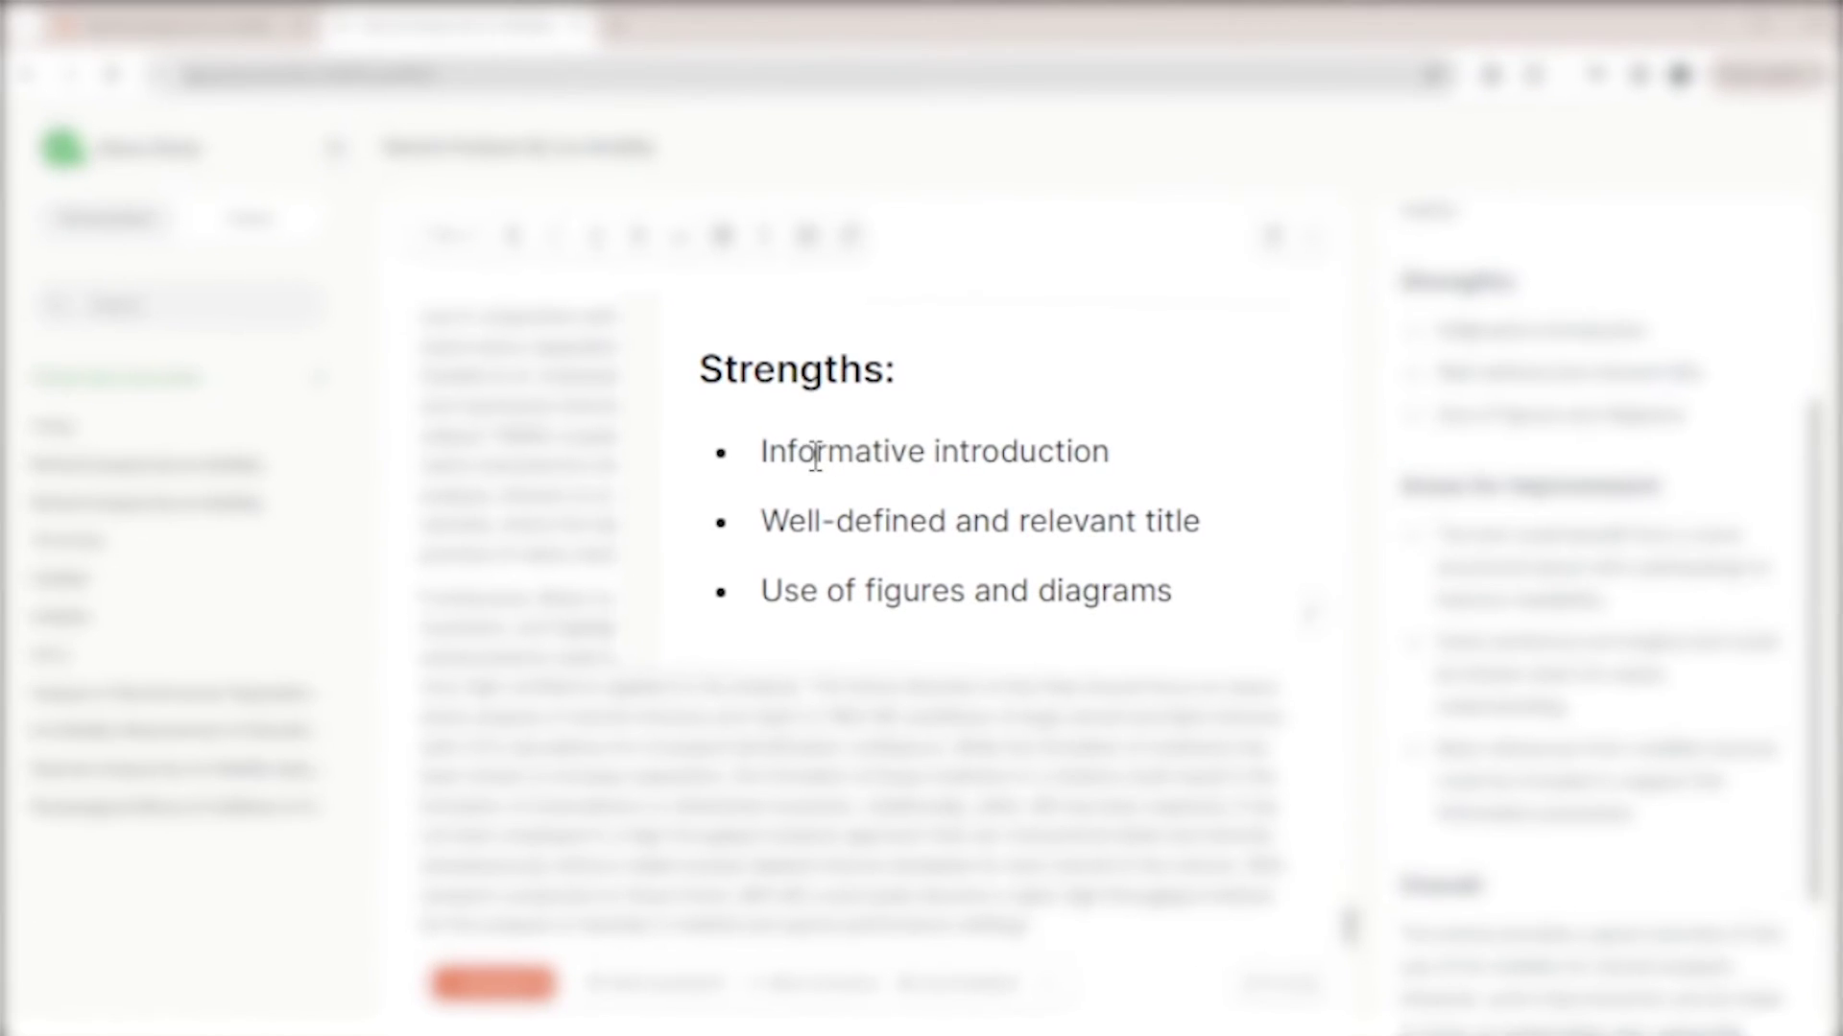
left_click_drag(798, 451, 1292, 574)
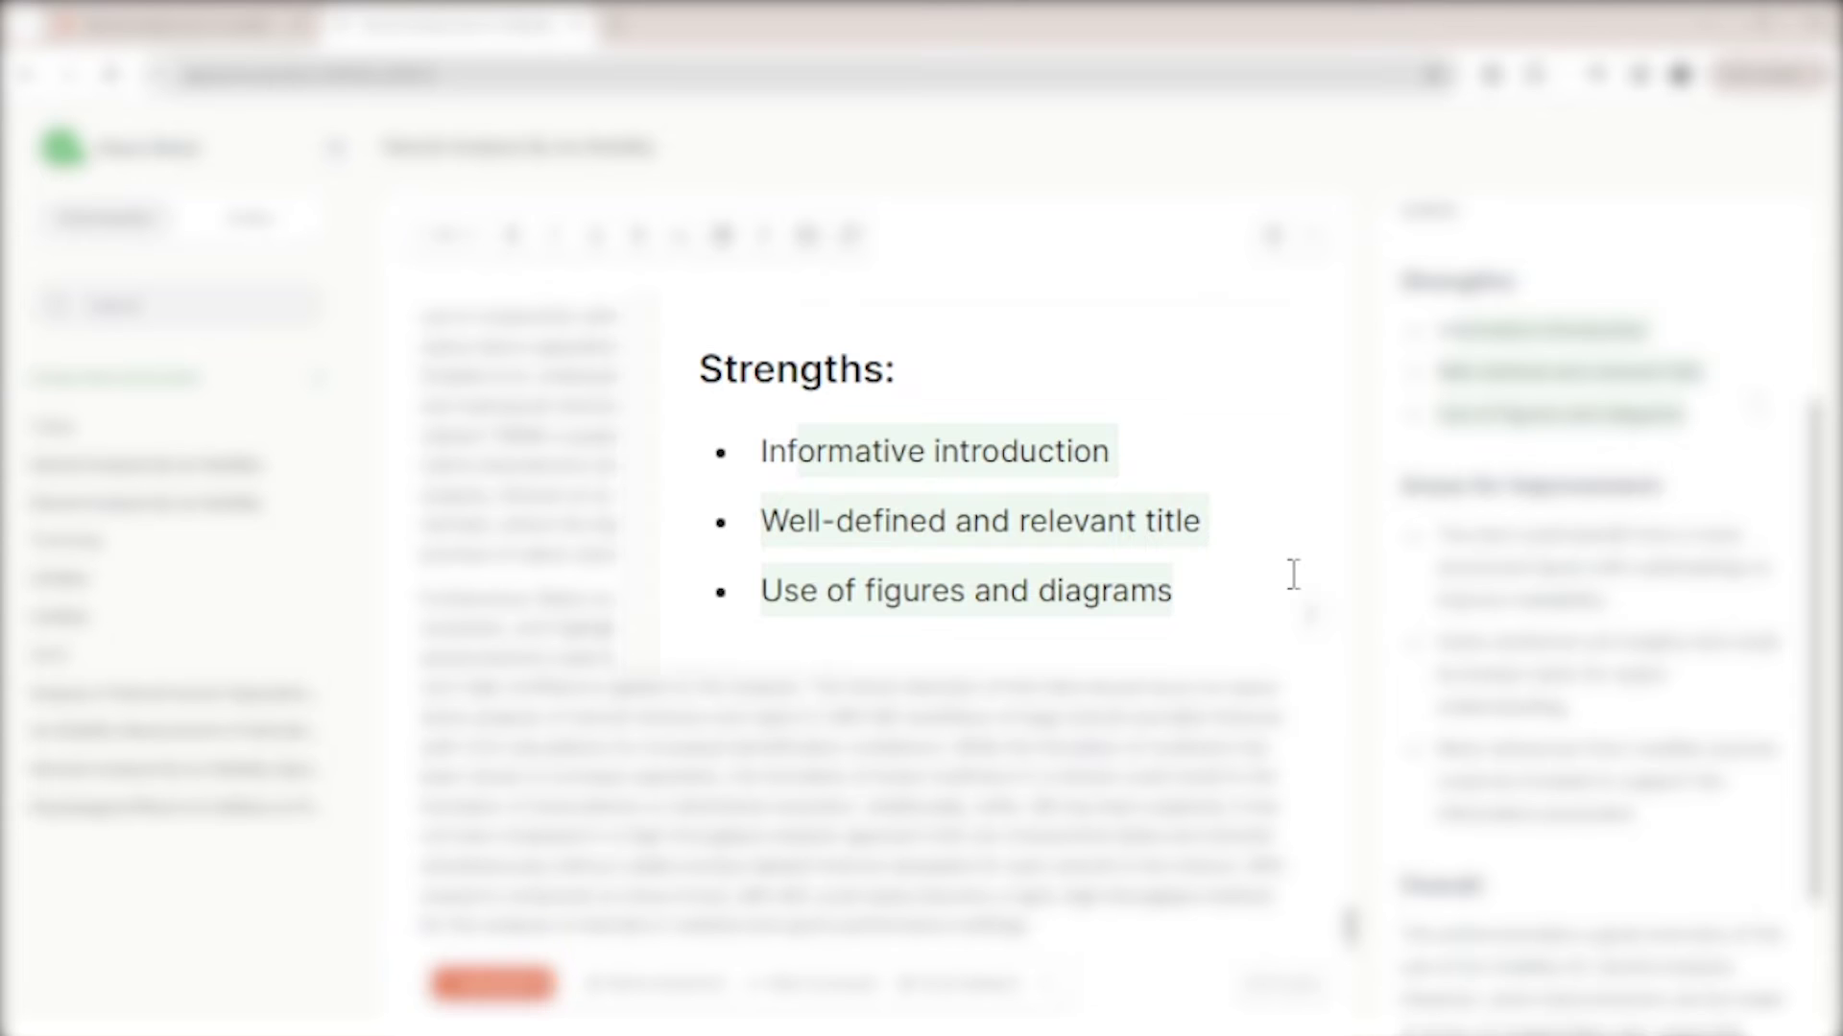
left_click(868, 645)
scroll(868, 644, "down", 3)
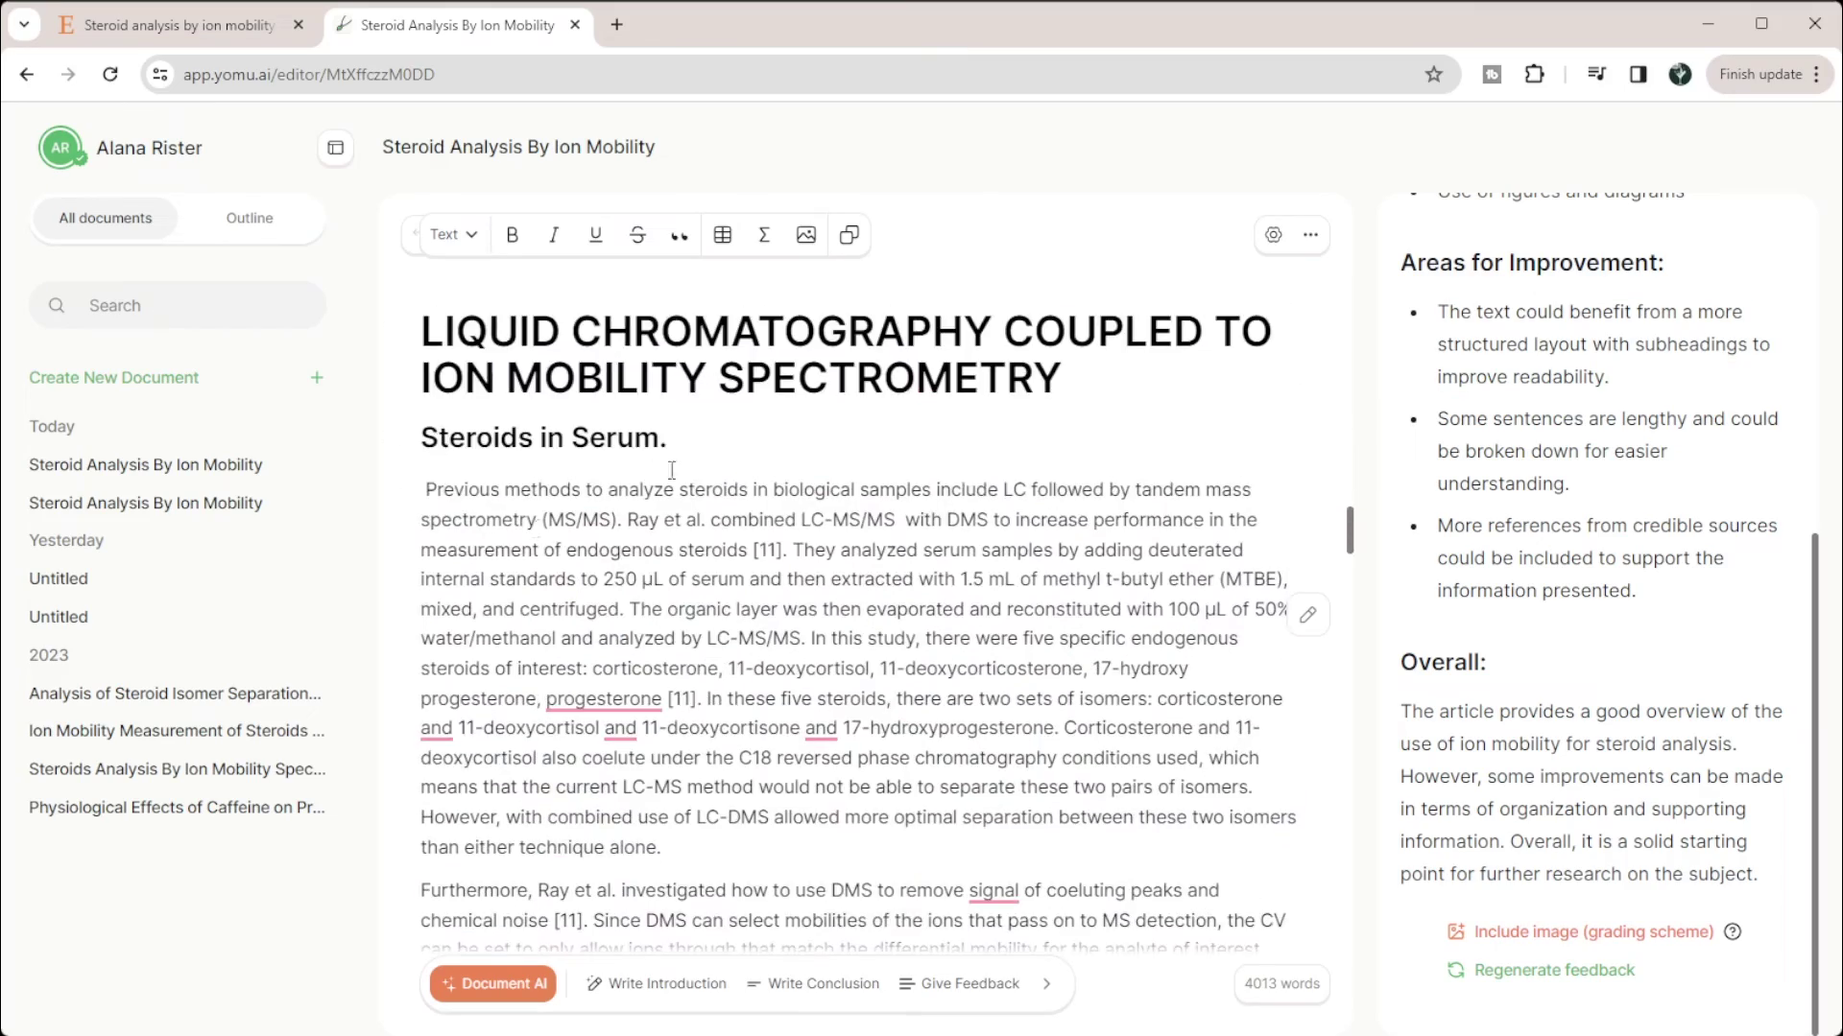
scroll(614, 489, "up", 10)
scroll(626, 542, "up", 15)
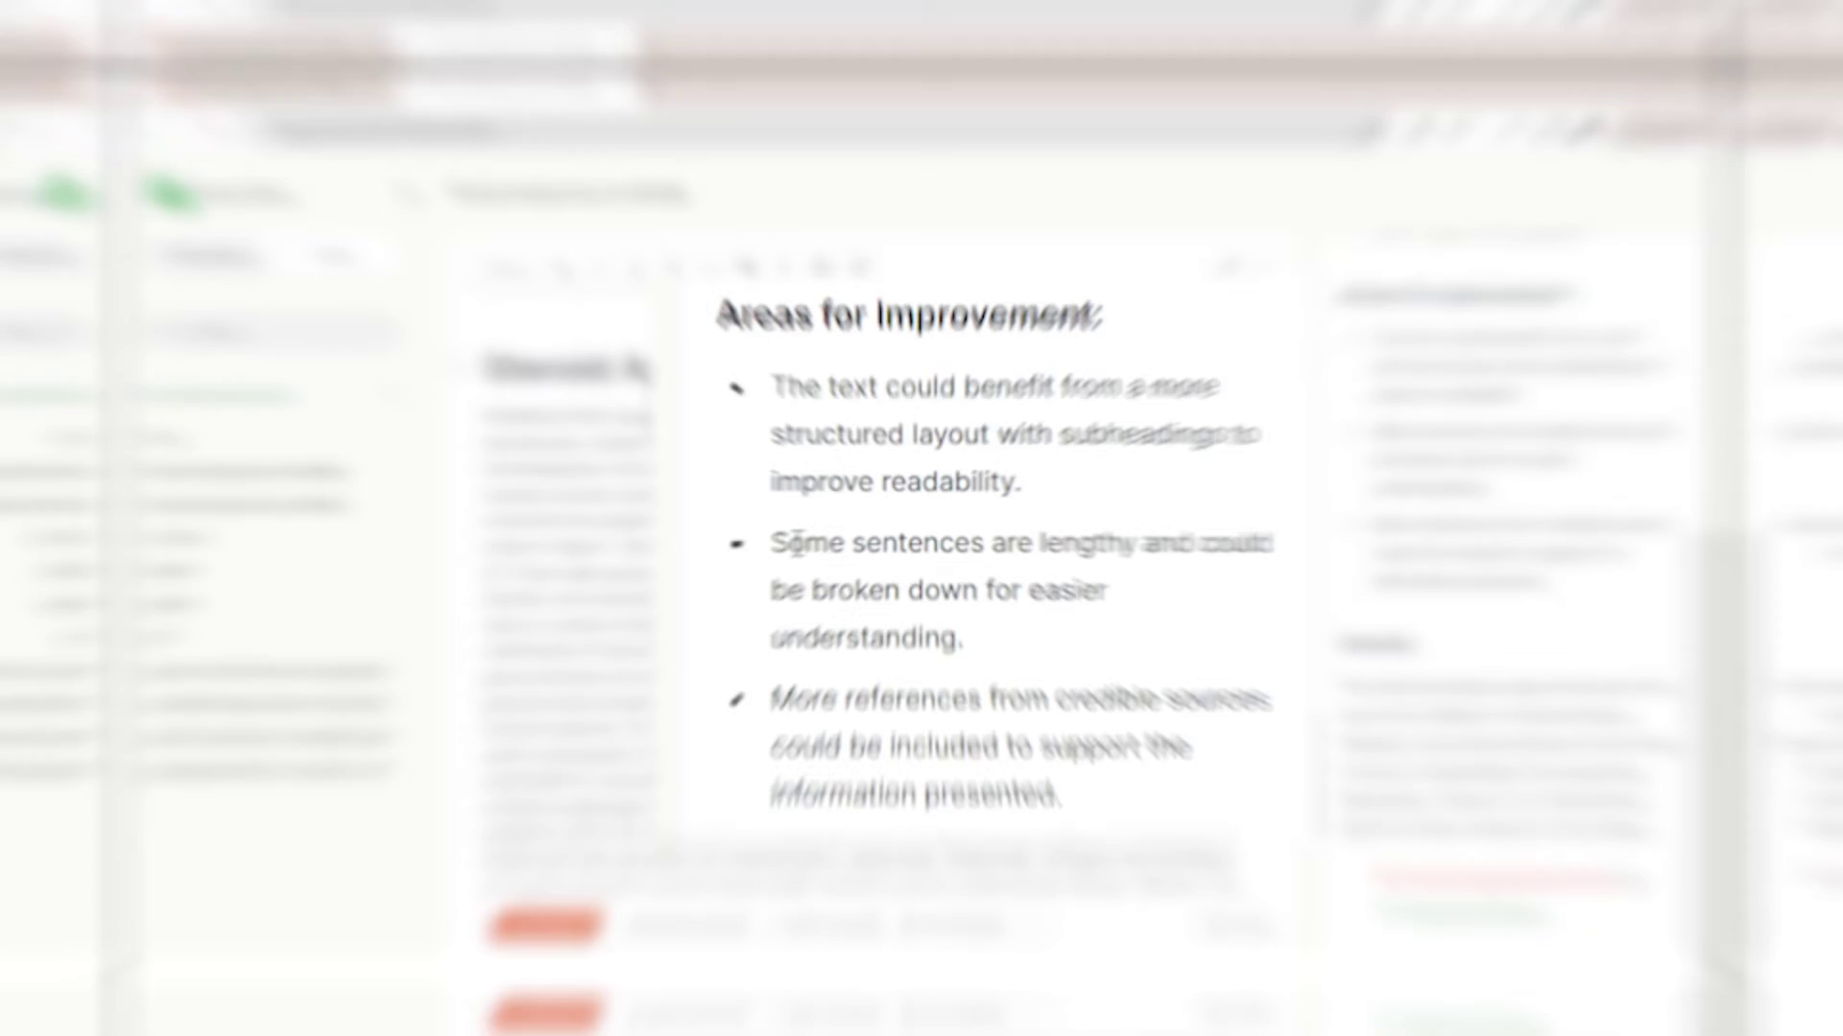
left_click_drag(797, 544, 1263, 630)
left_click(1263, 638)
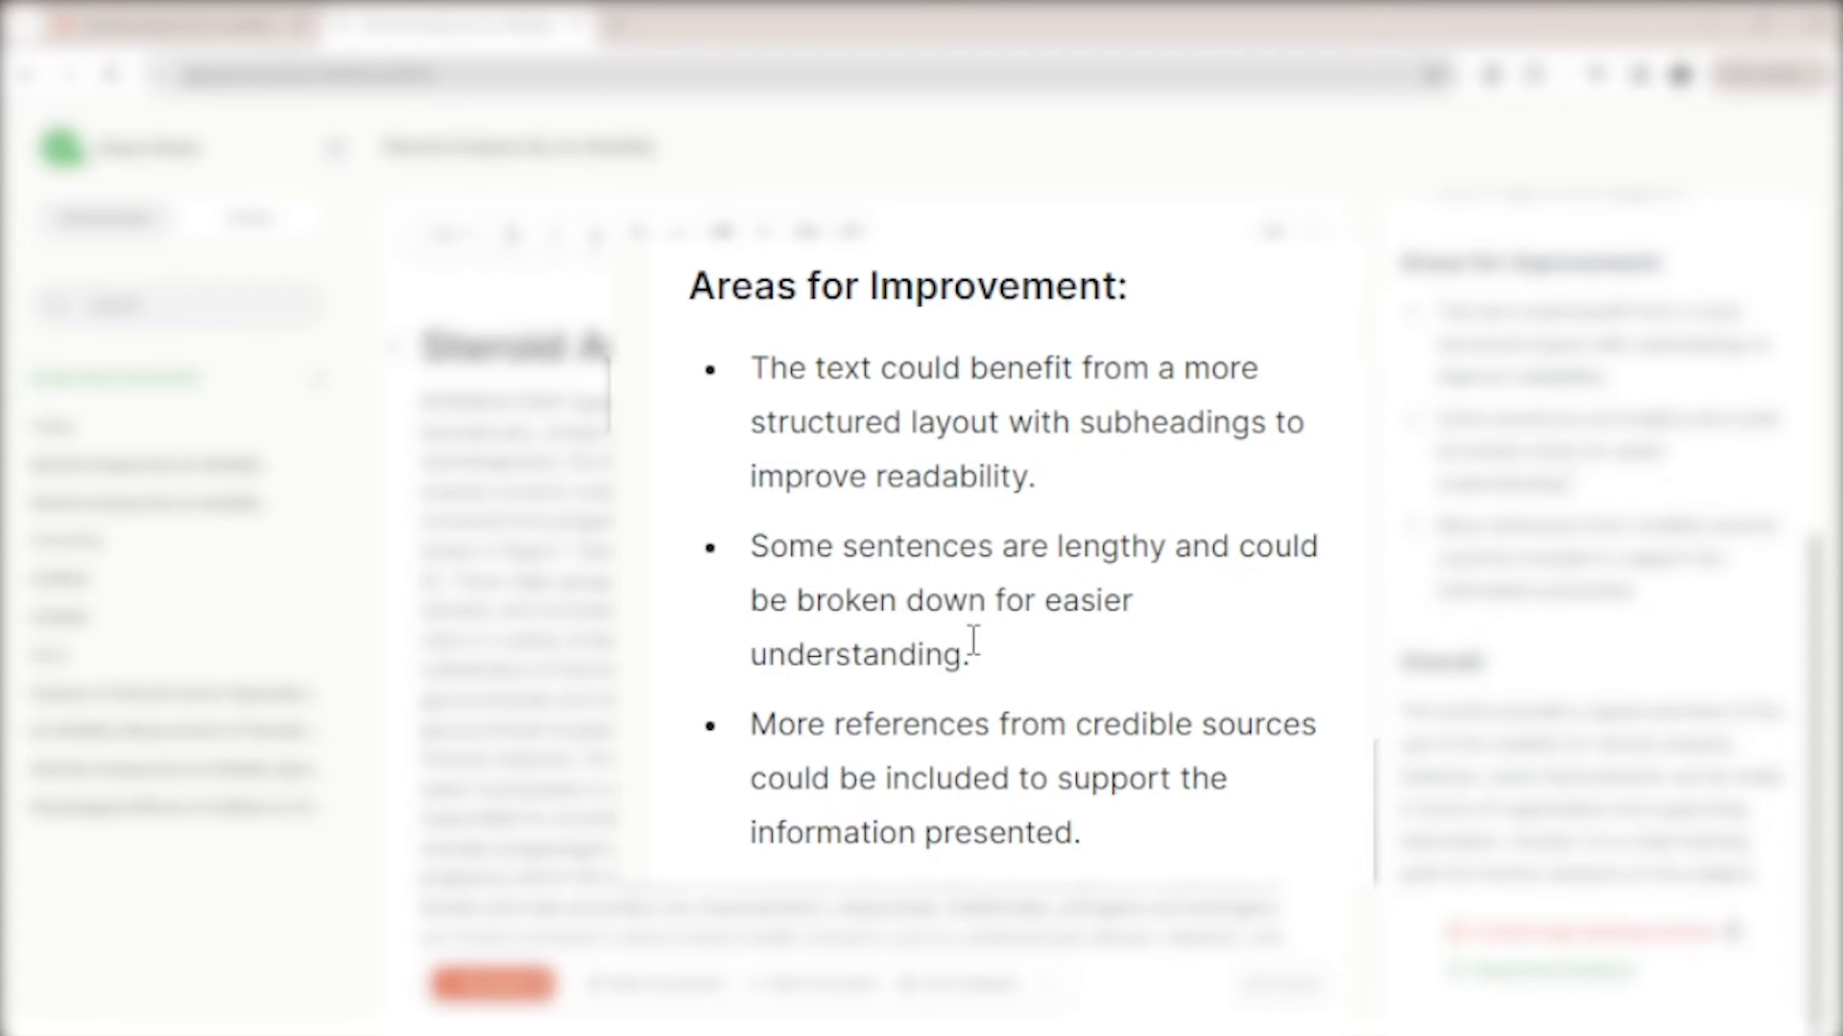
left_click_drag(1607, 490, 1437, 419)
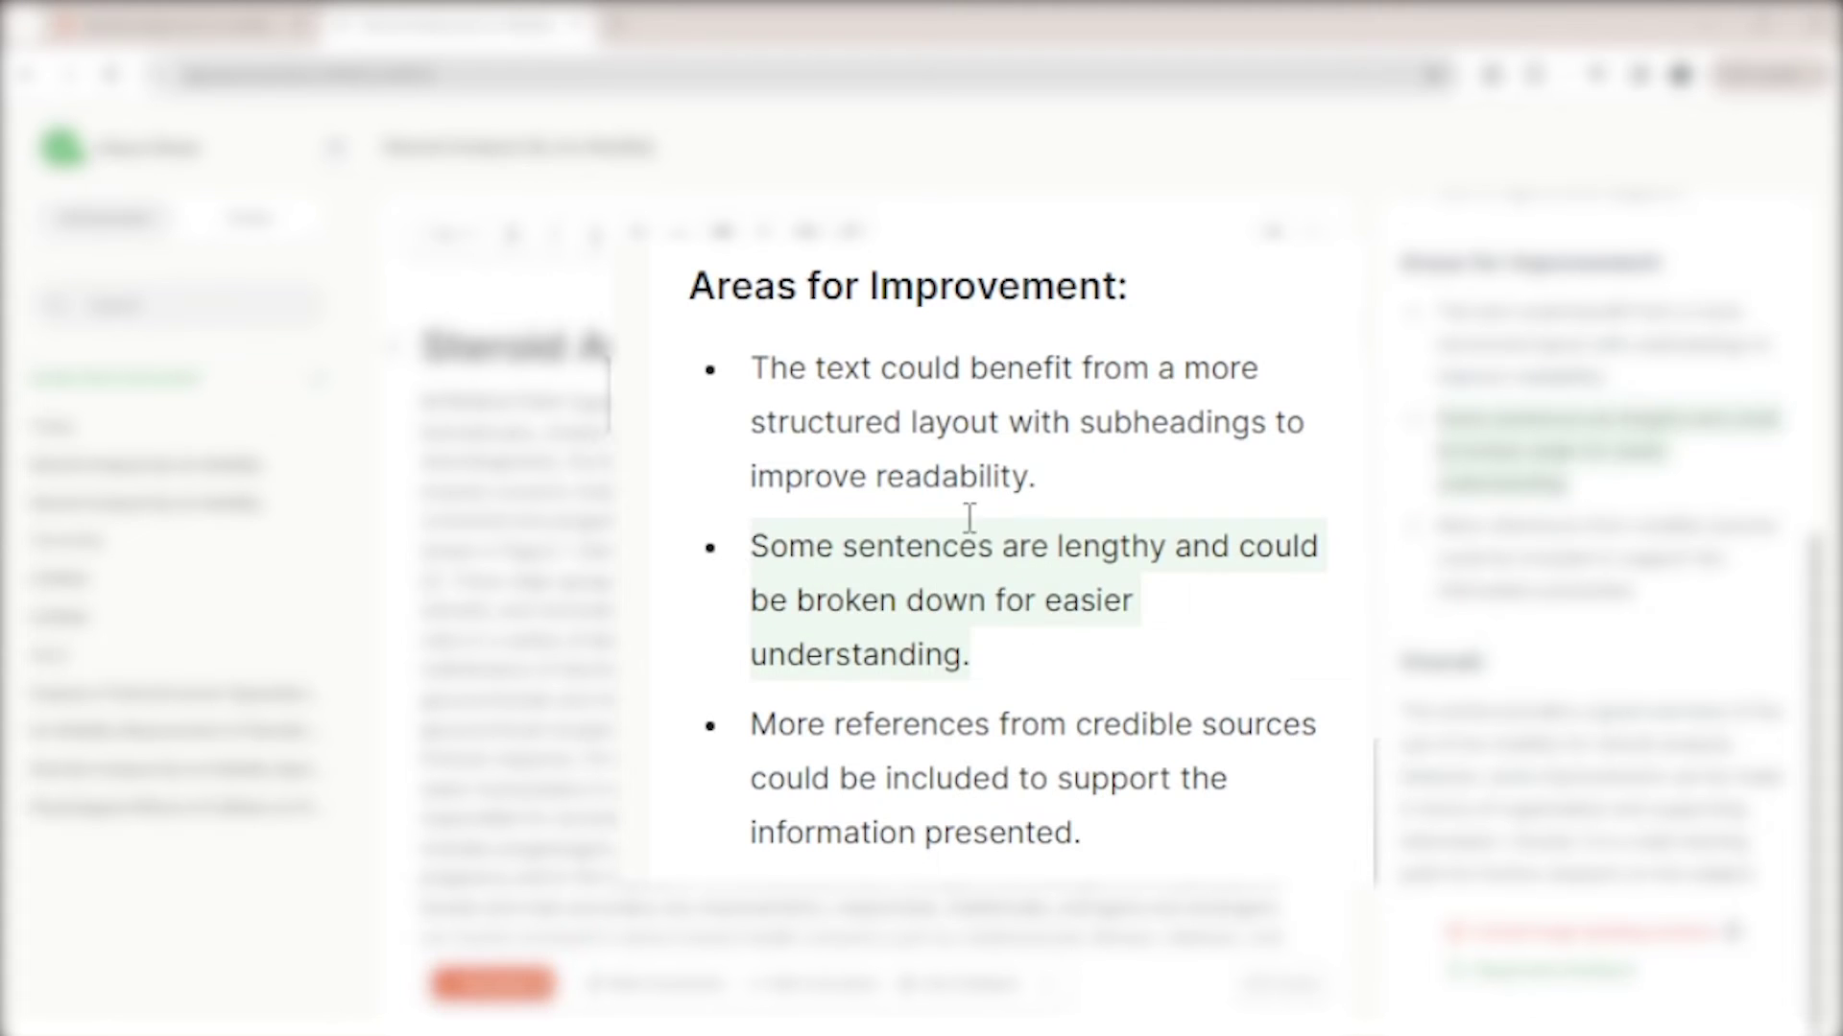
left_click(1514, 521)
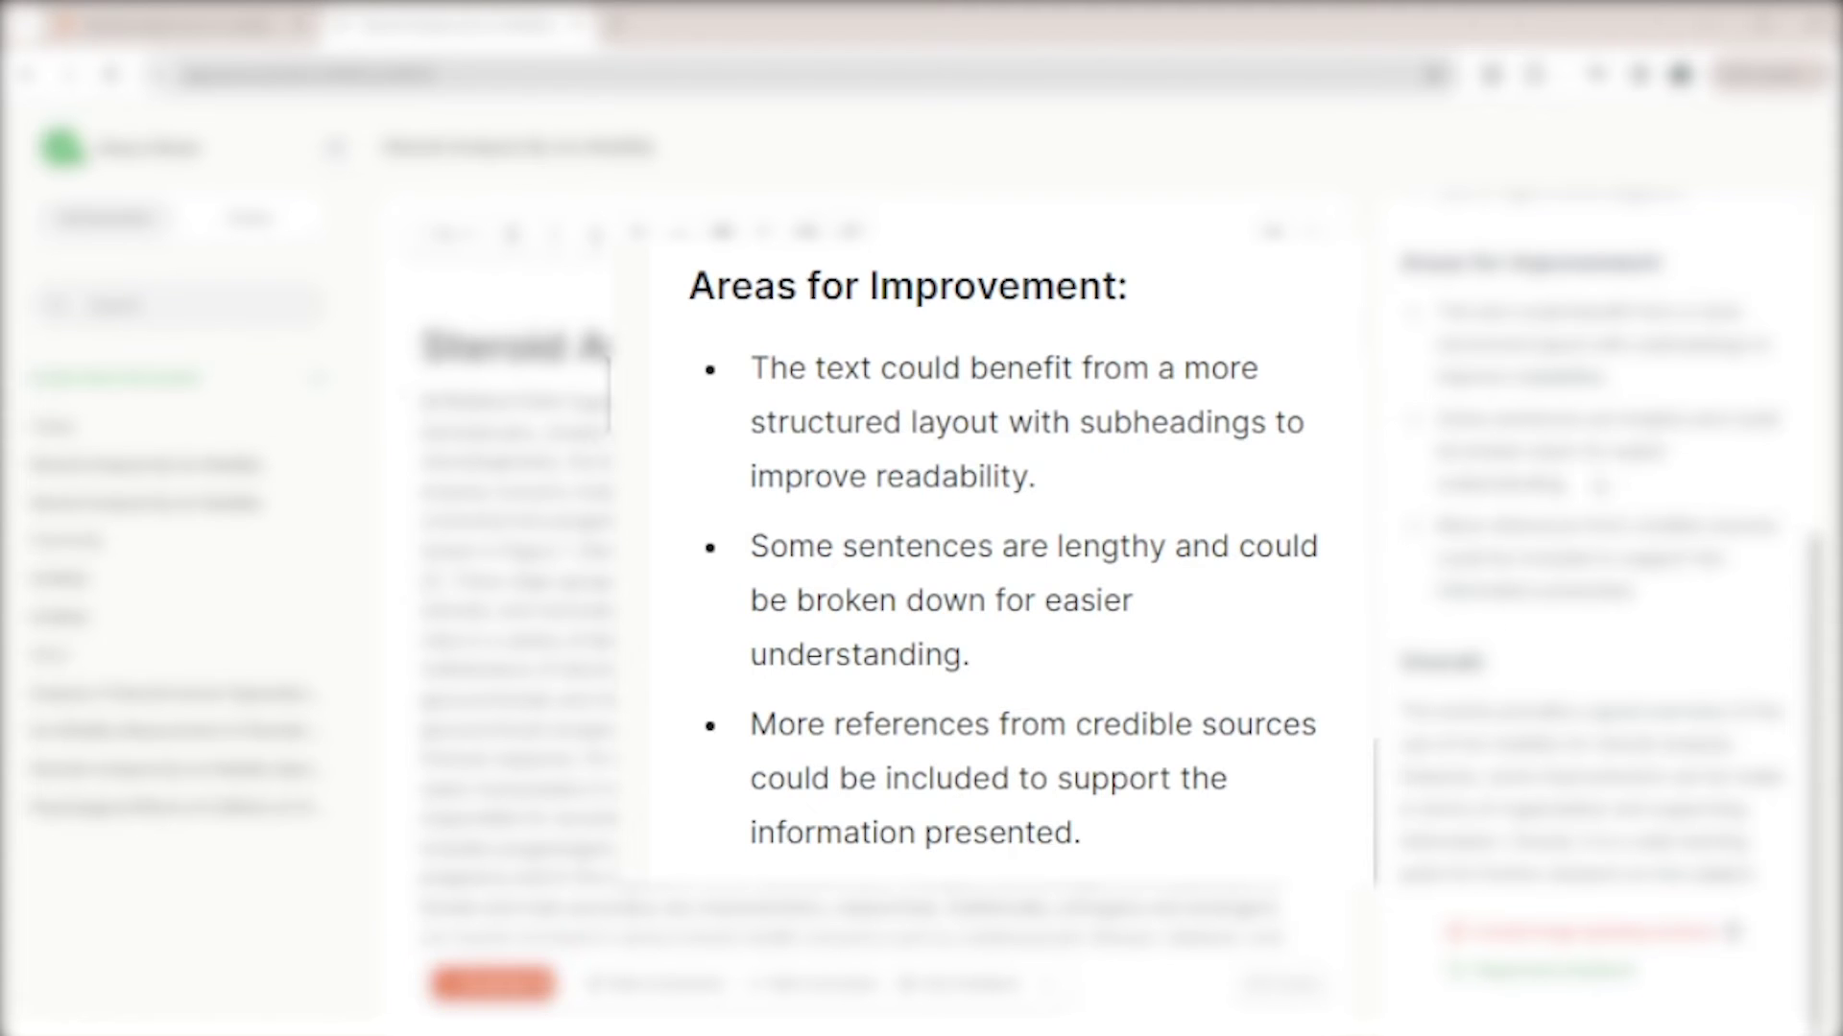
left_click_drag(1563, 420, 1591, 485)
left_click(1590, 472)
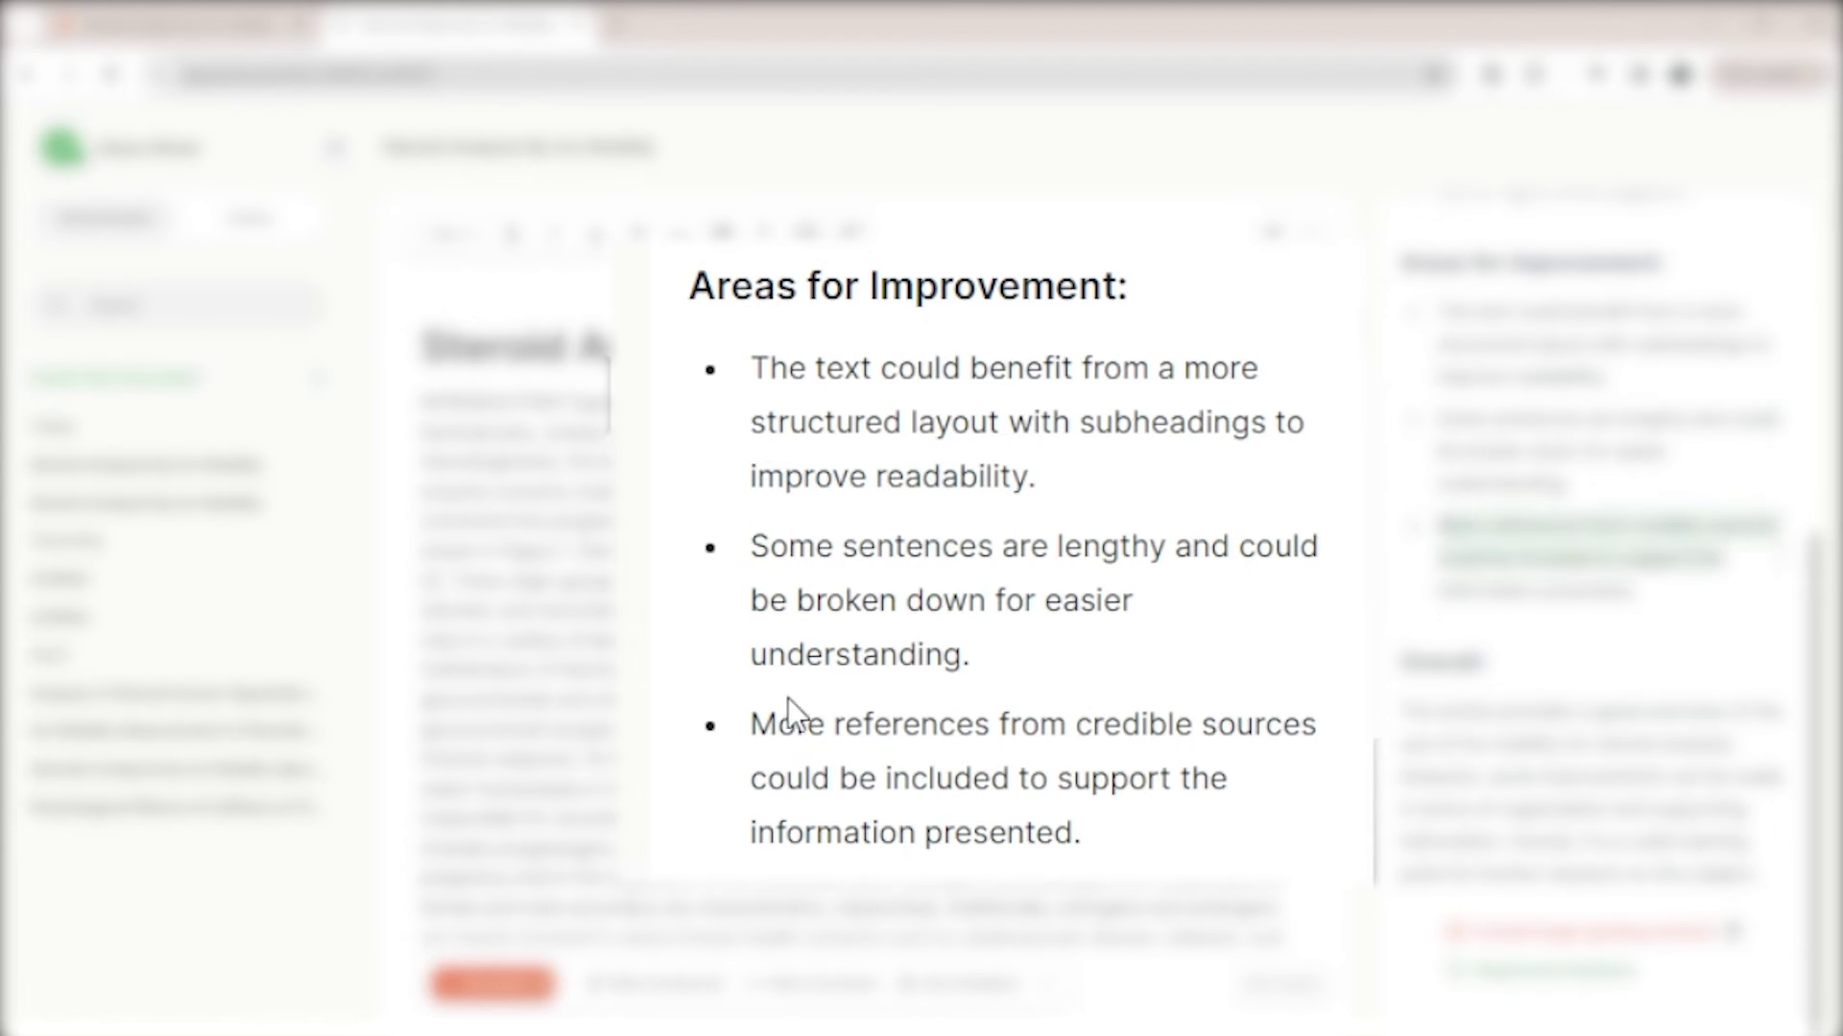
left_click_drag(753, 722, 1226, 806)
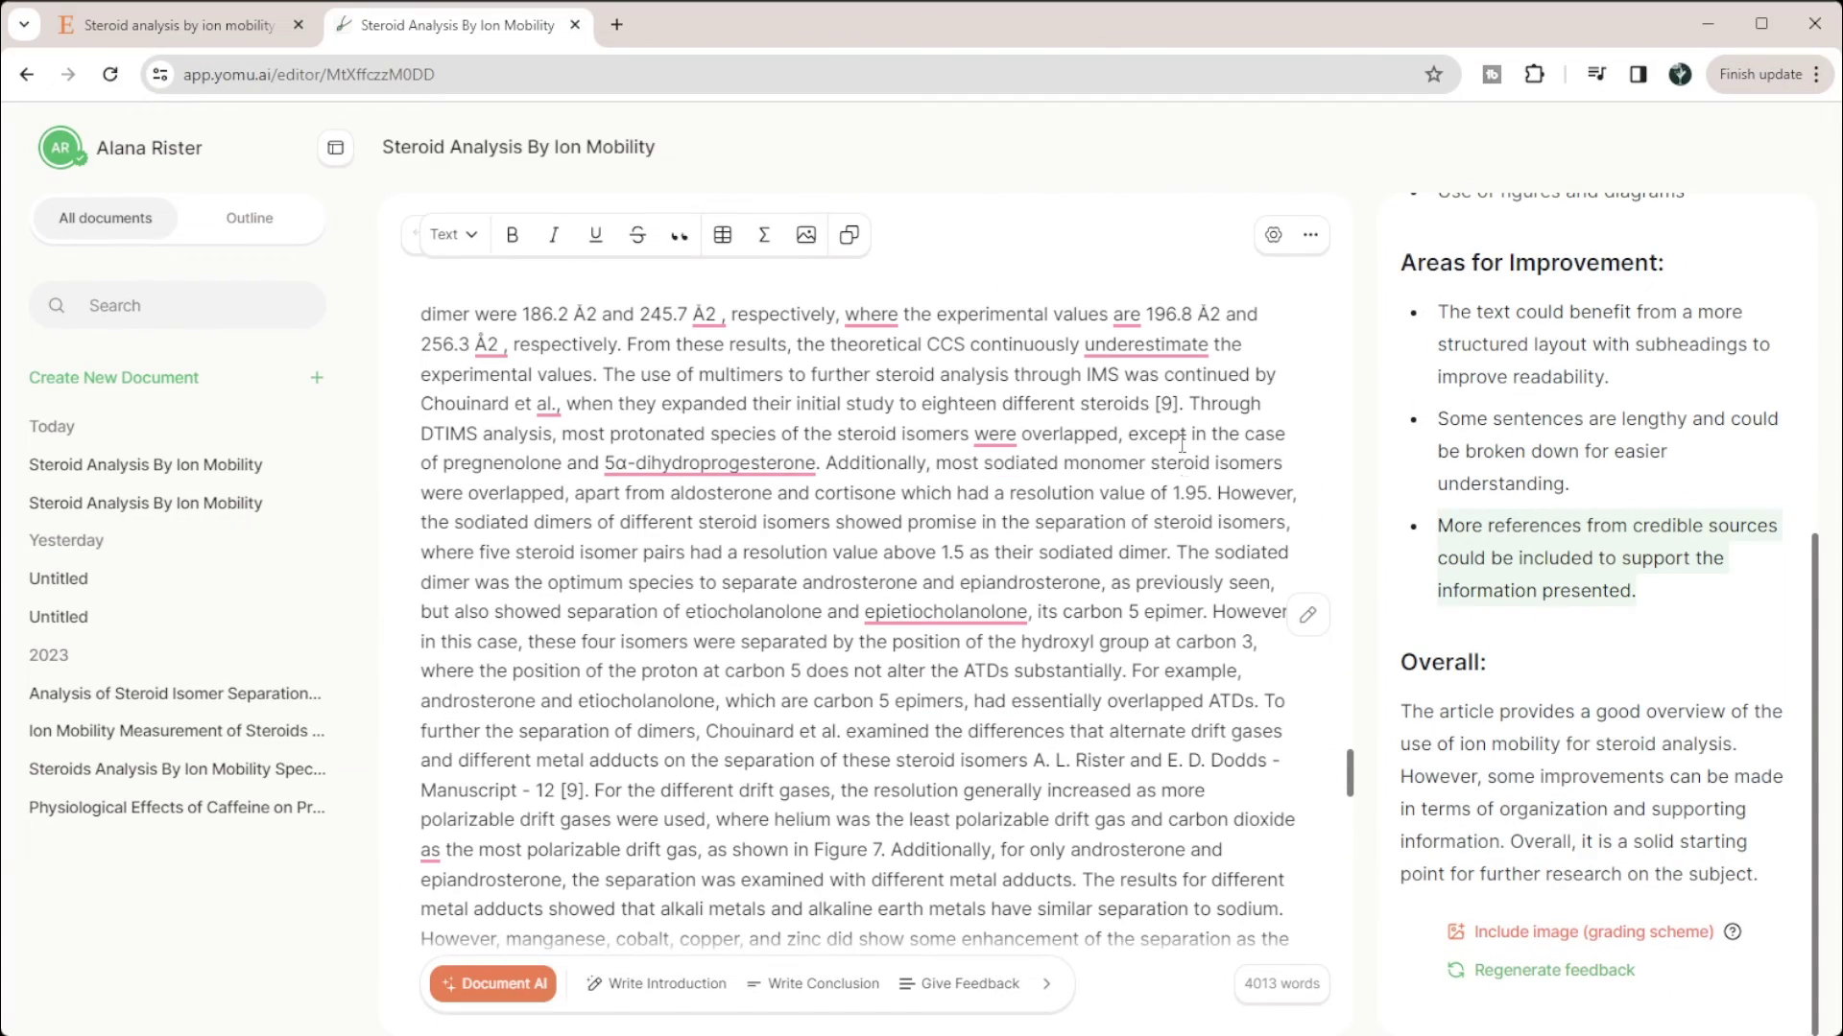
left_click_drag(1154, 404, 1180, 404)
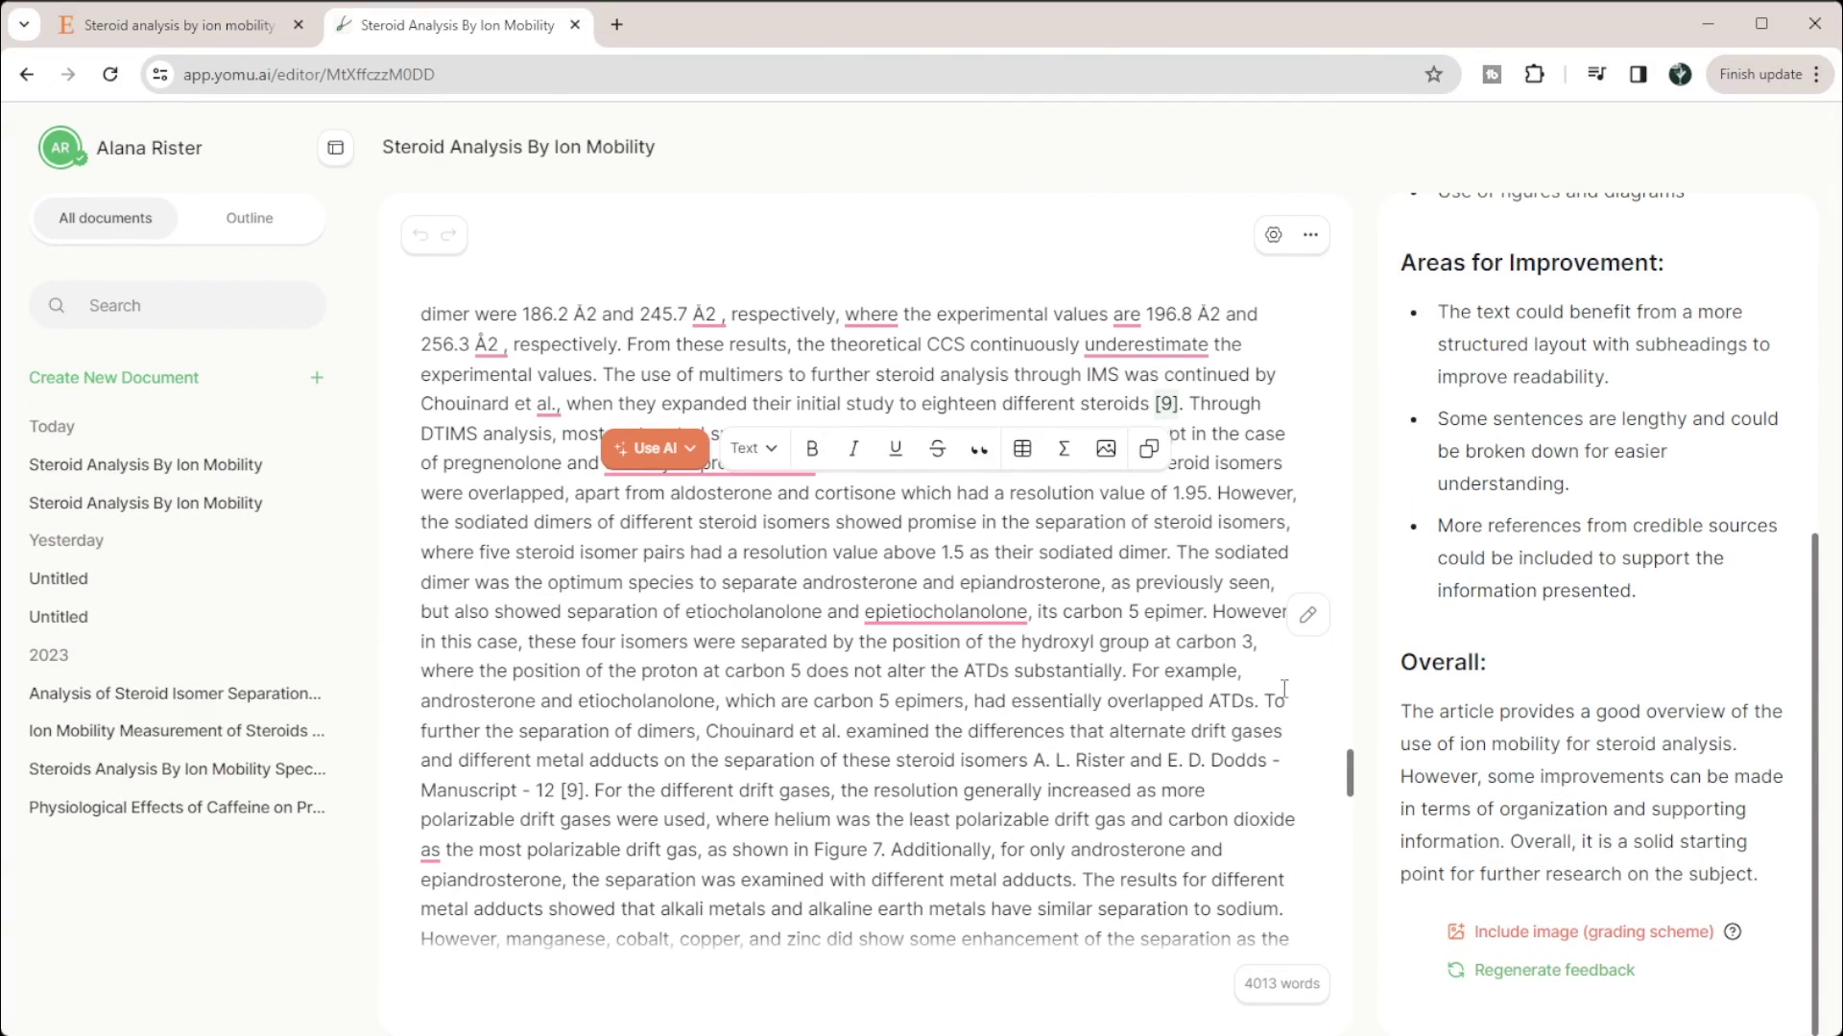
left_click_drag(1353, 779, 1350, 981)
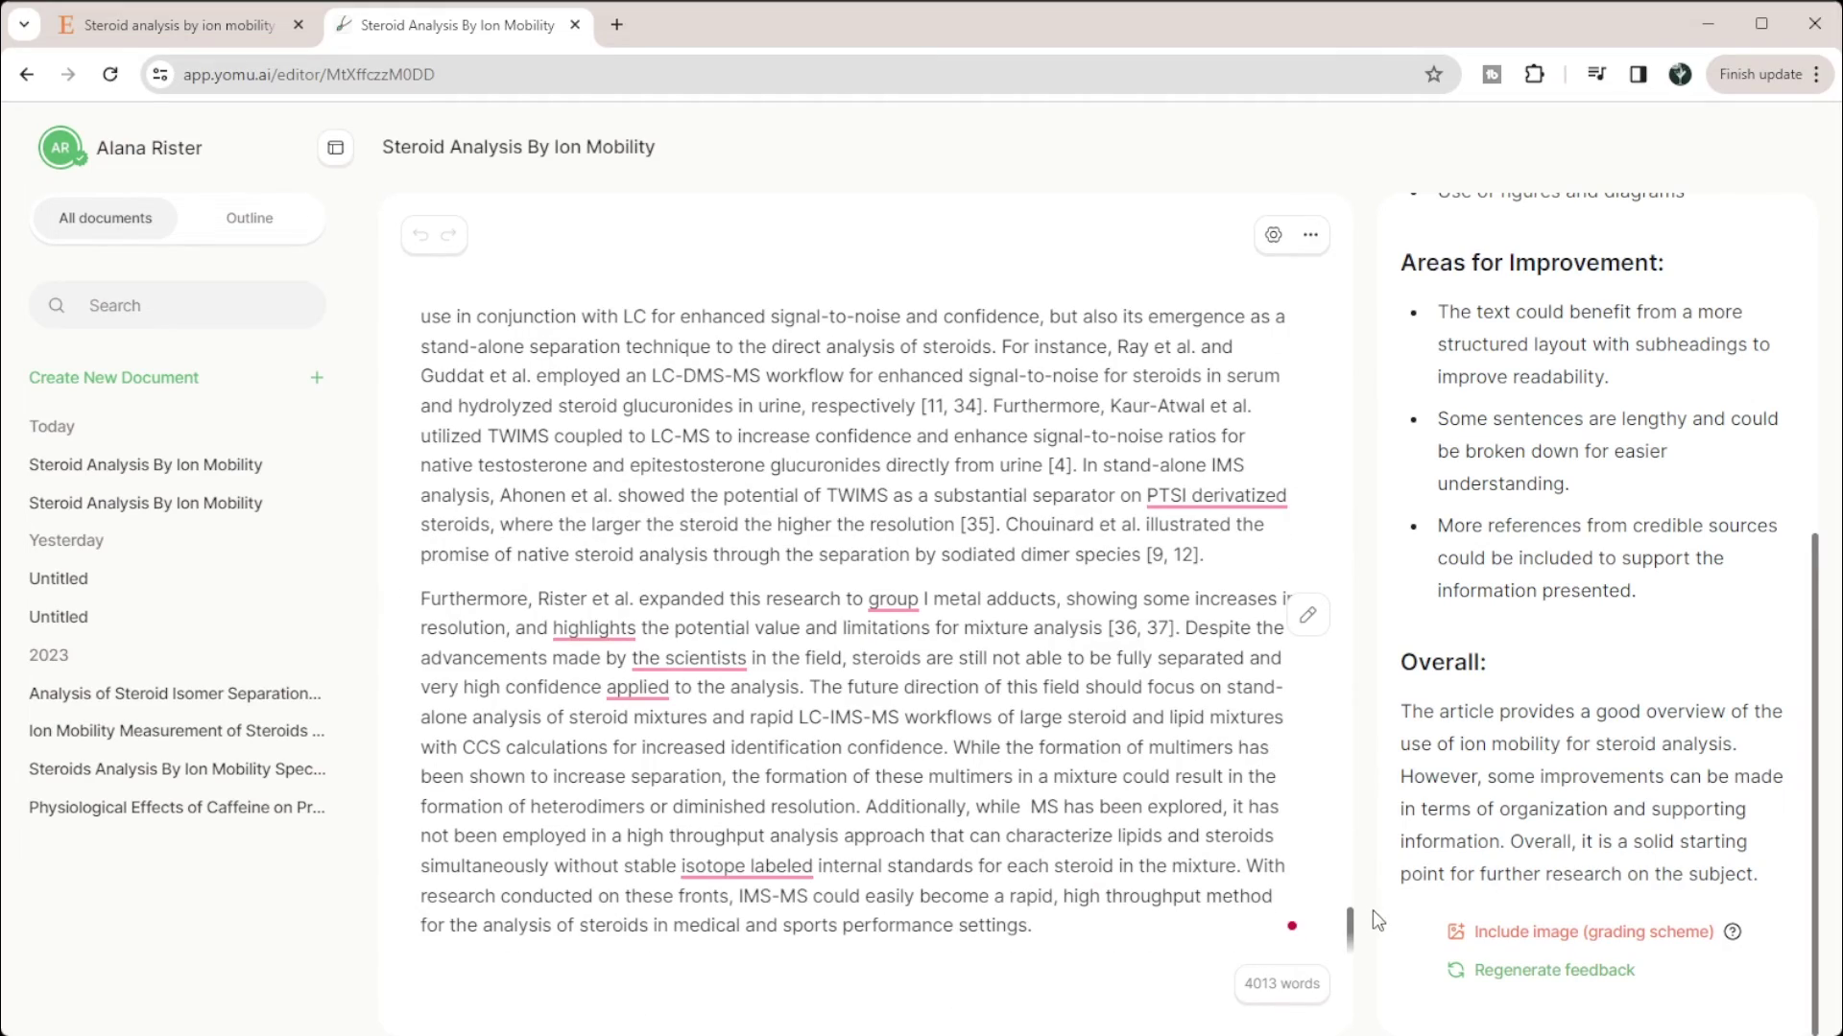
left_click_drag(1350, 933, 1409, 228)
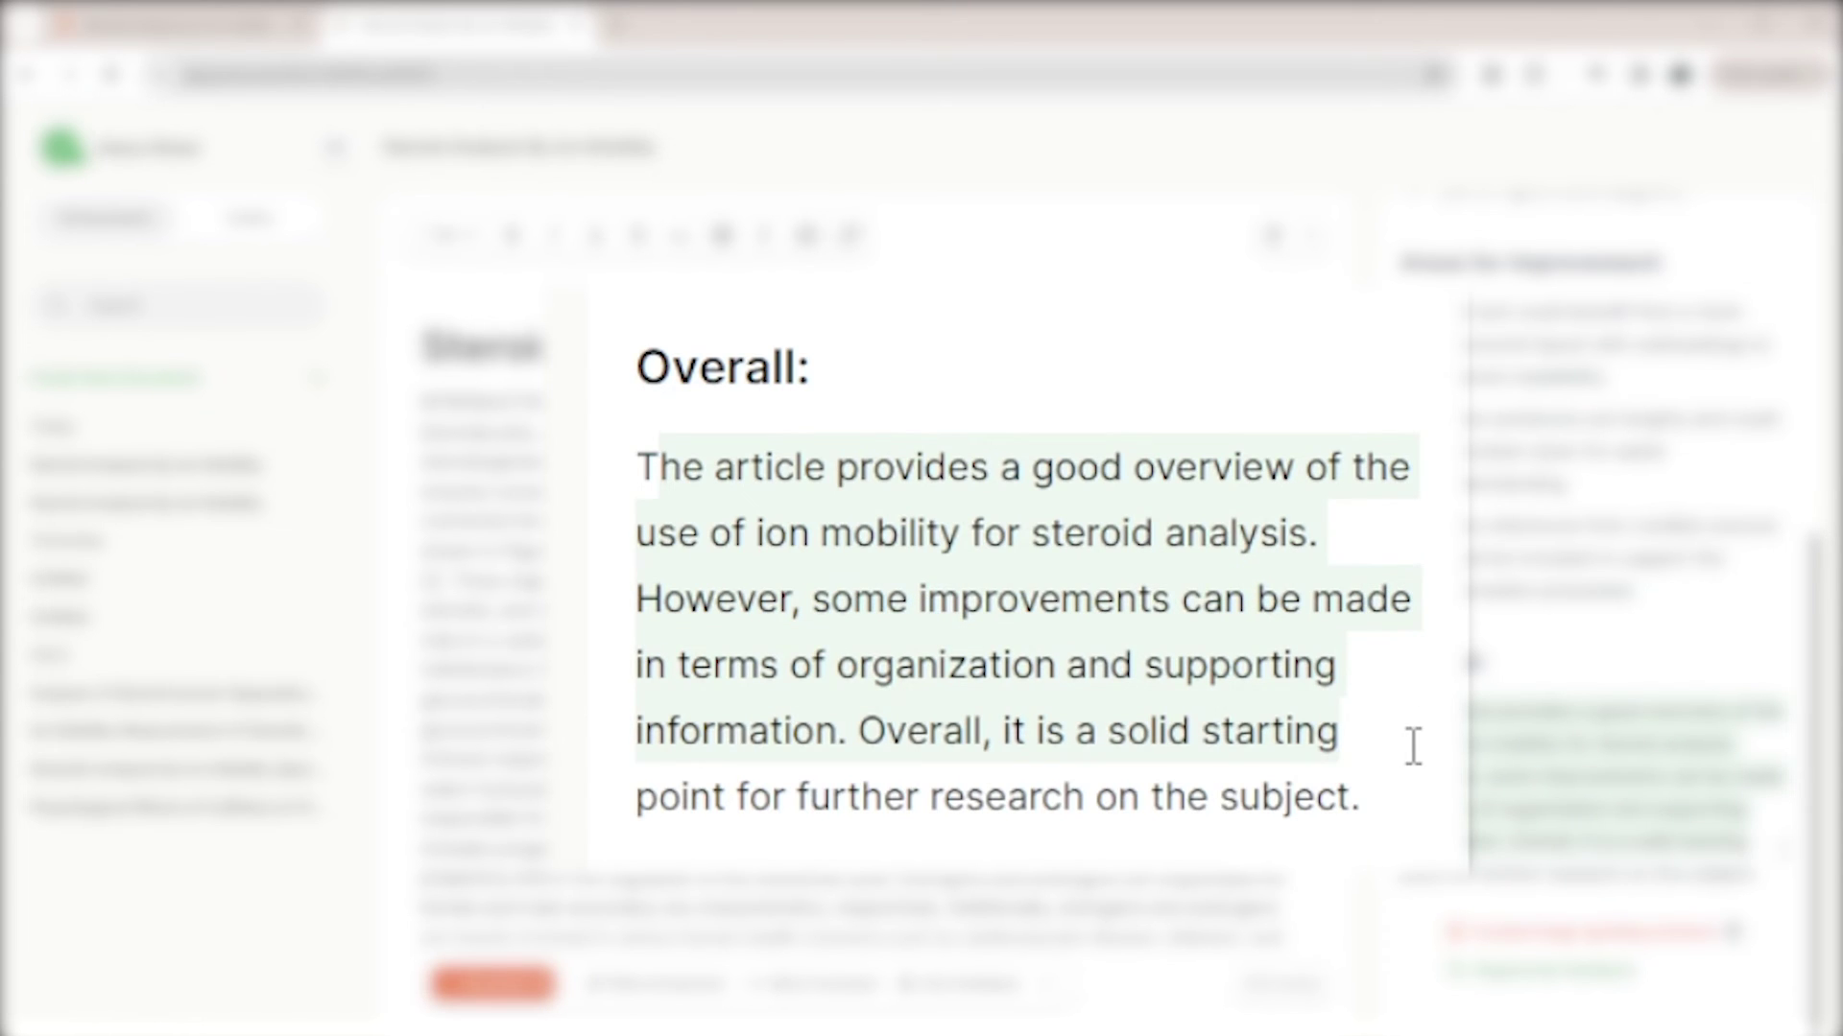
- Highlight the Overall feedback paragraph and scroll the Feedback panel back to the top
left_click_drag(1781, 841, 1783, 877)
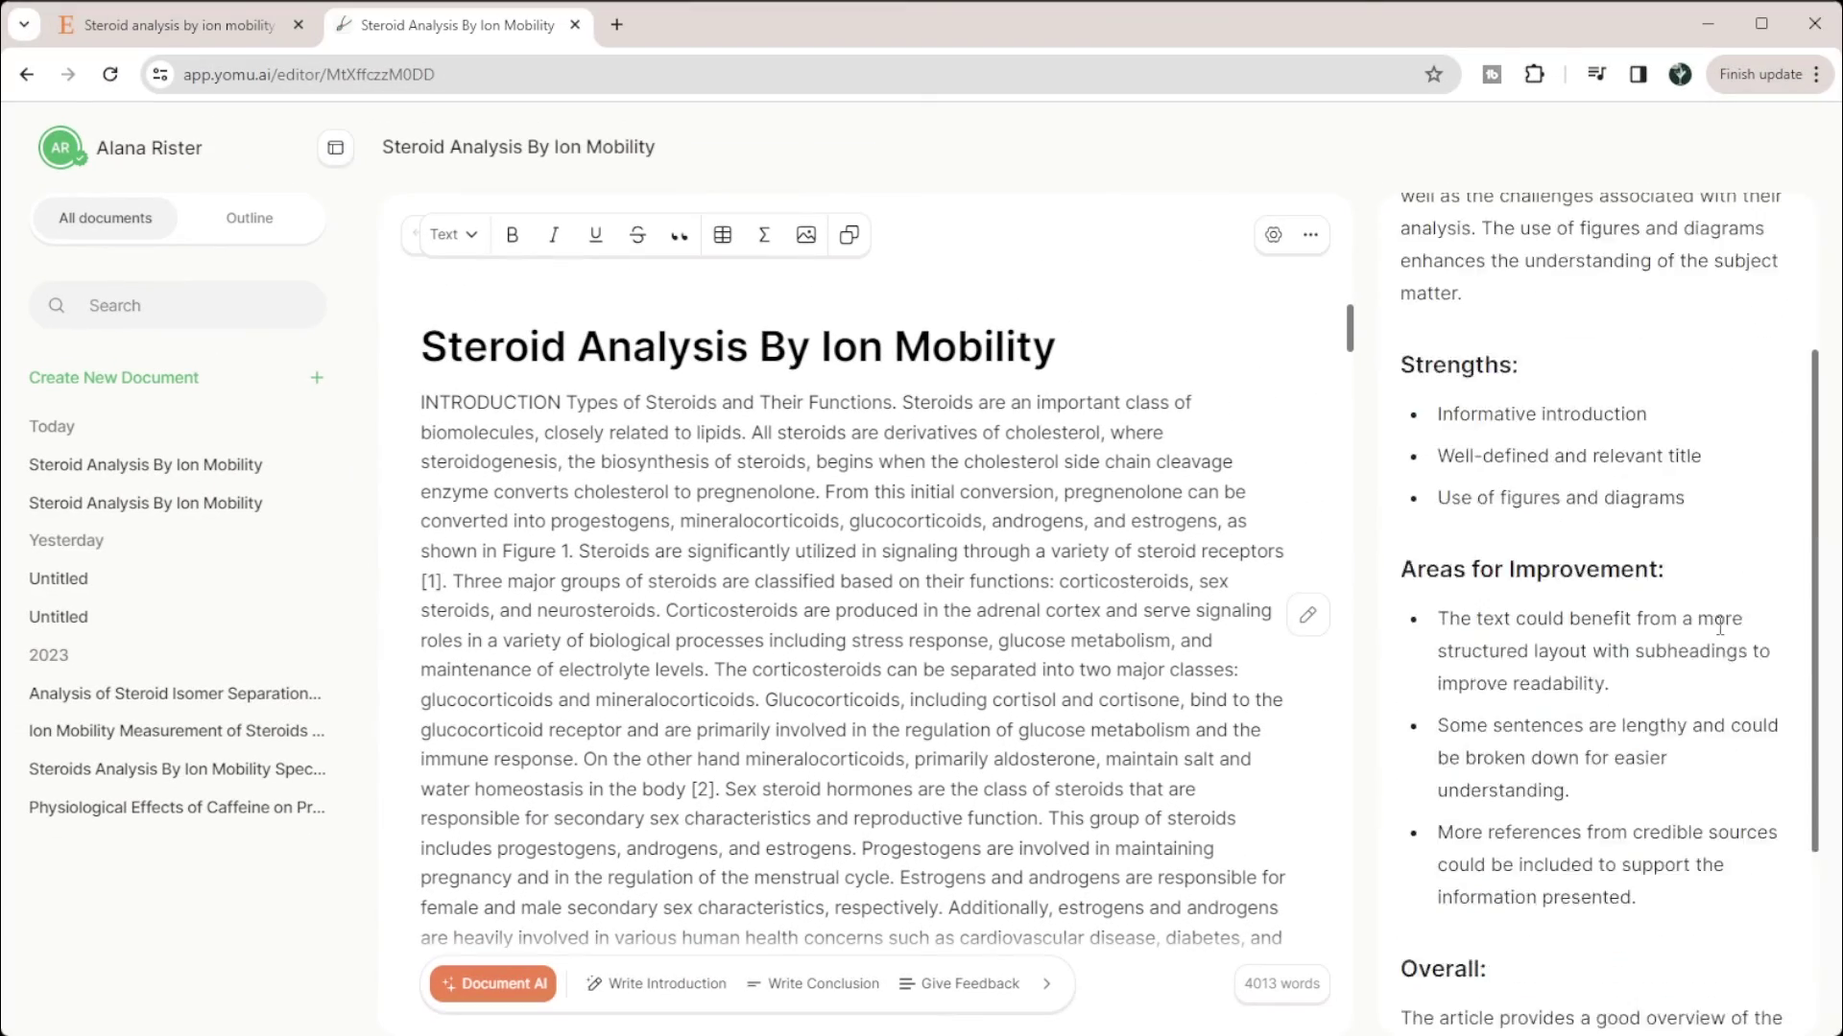
scroll(1720, 624, "up", 3)
scroll(1720, 623, "down", 5)
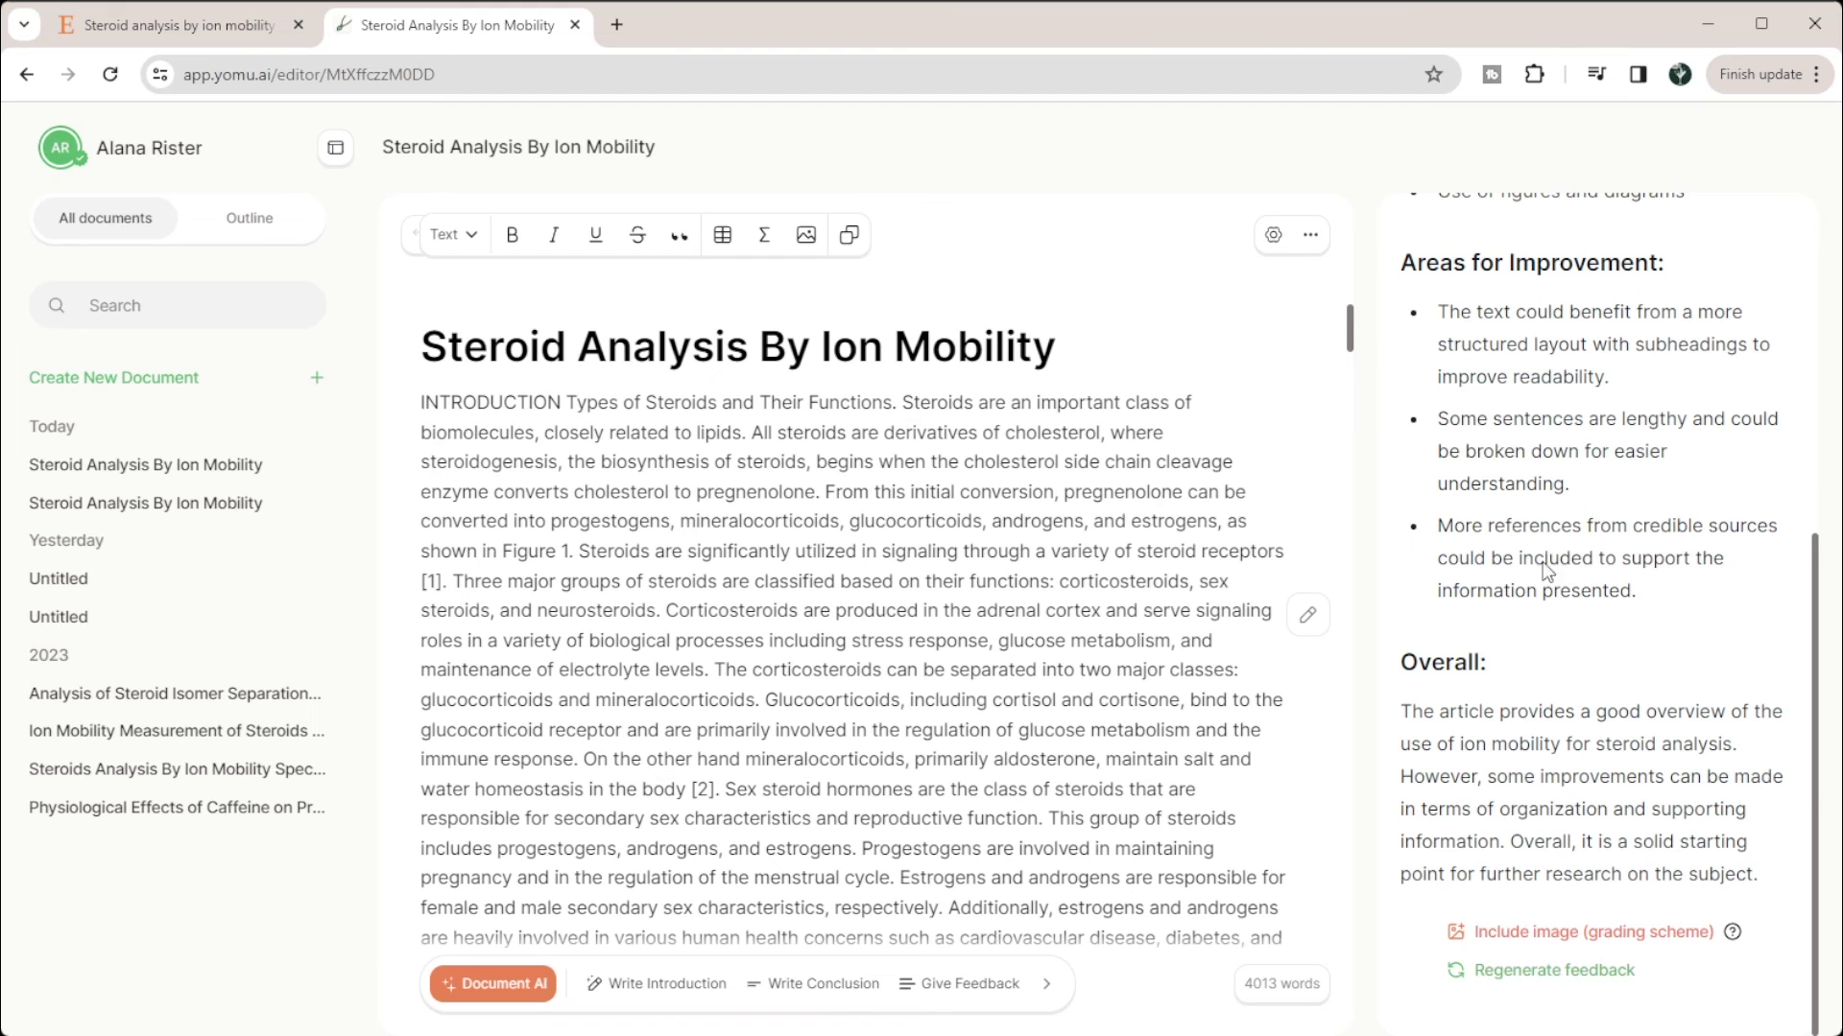
scroll(1546, 579, "up", 5)
scroll(1545, 579, "up", 1)
scroll(1545, 579, "down", 5)
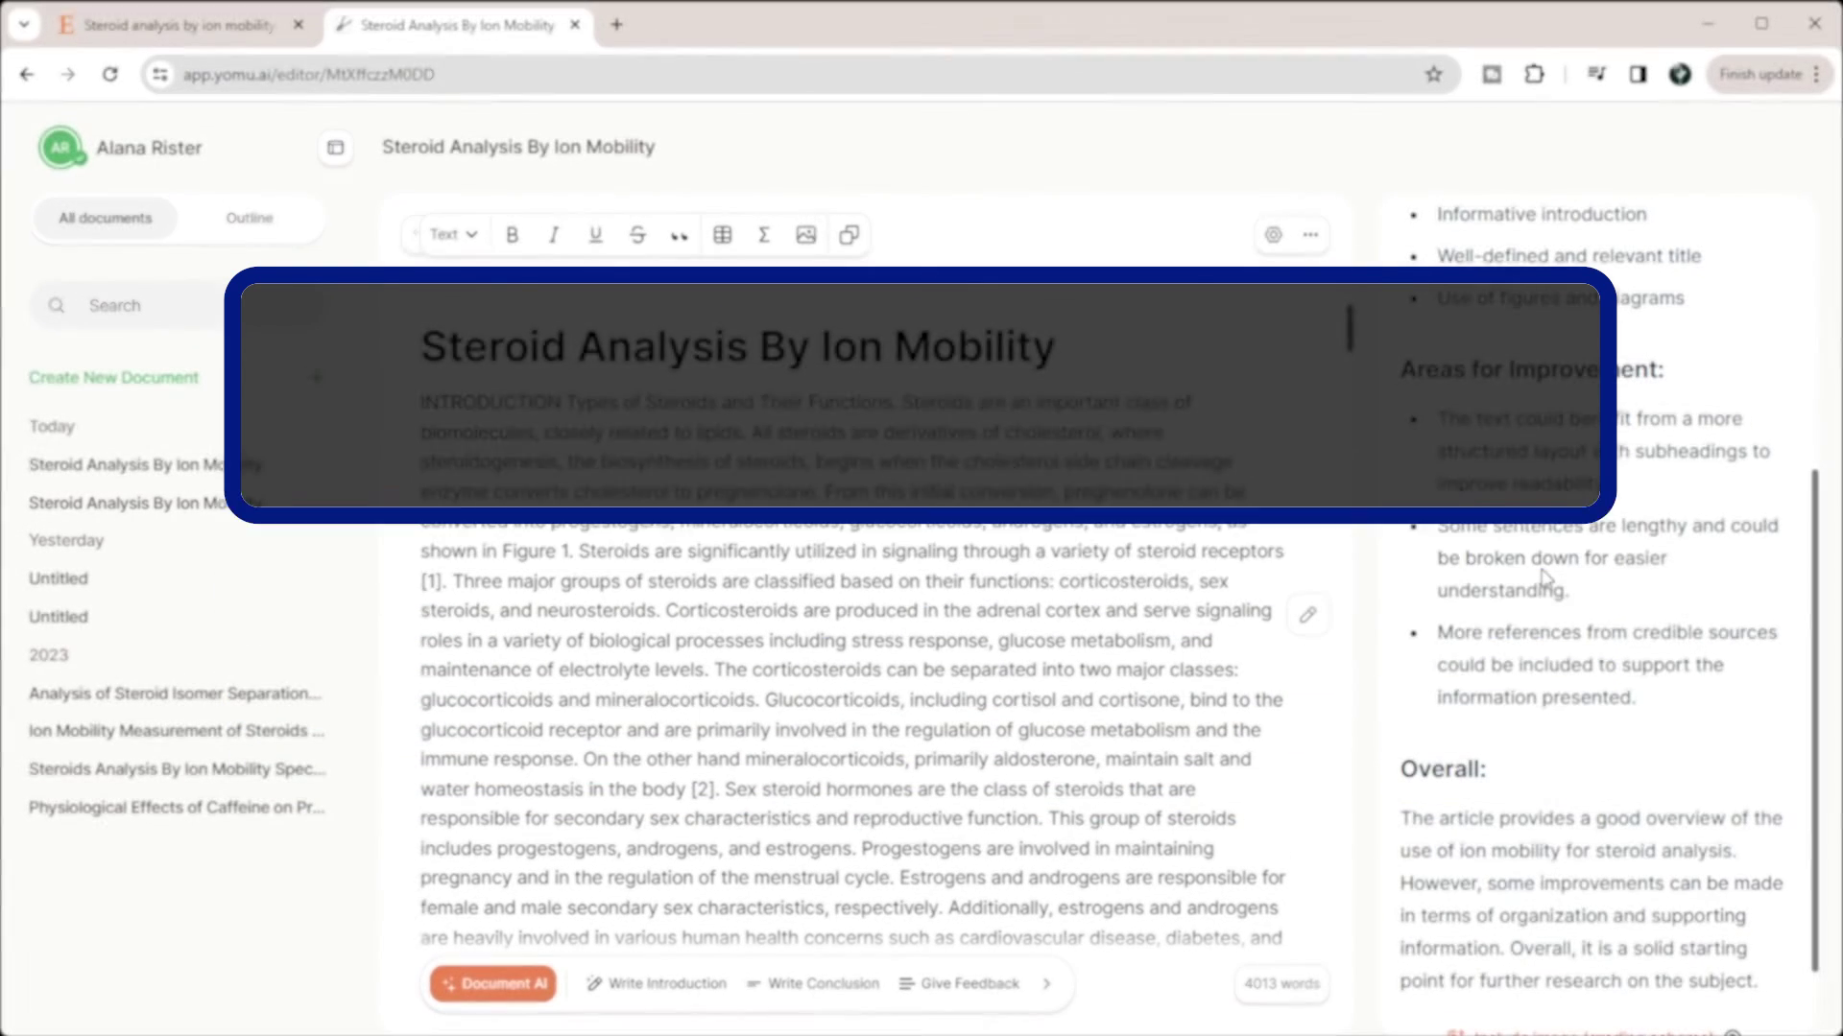
scroll(1547, 570, "down", 1)
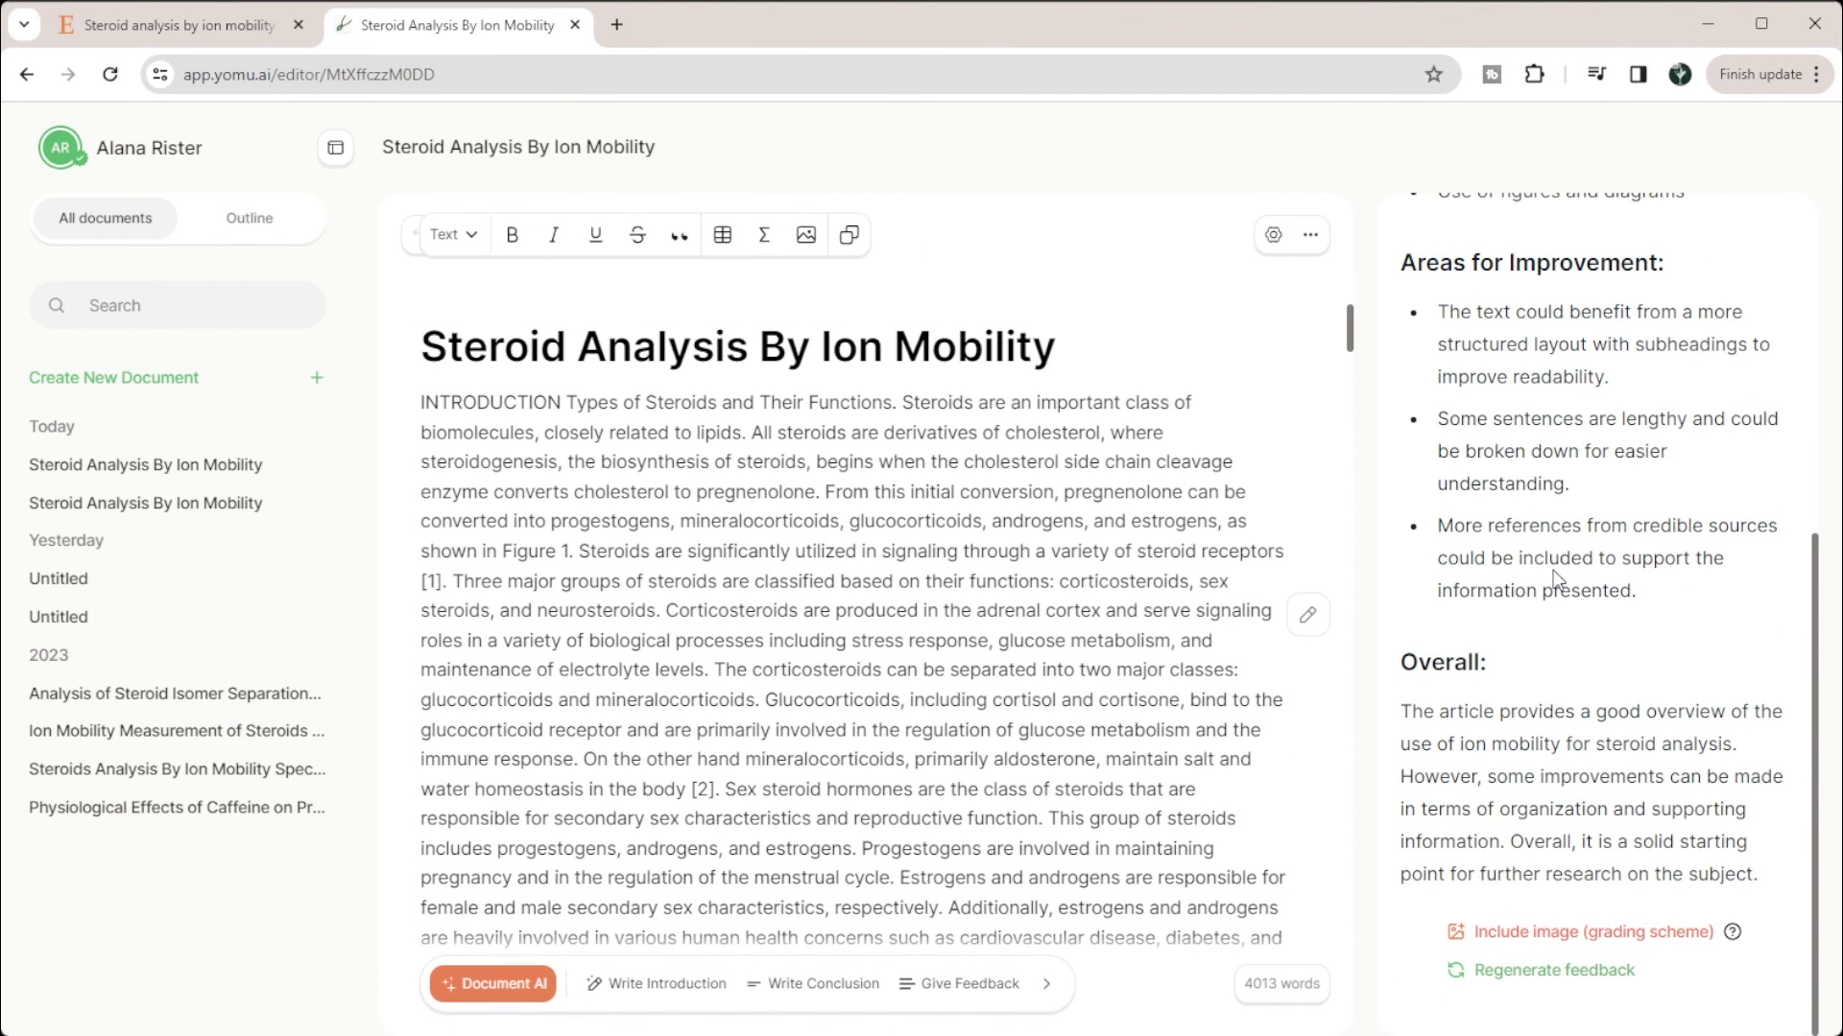
scroll(1593, 652, "up", 5)
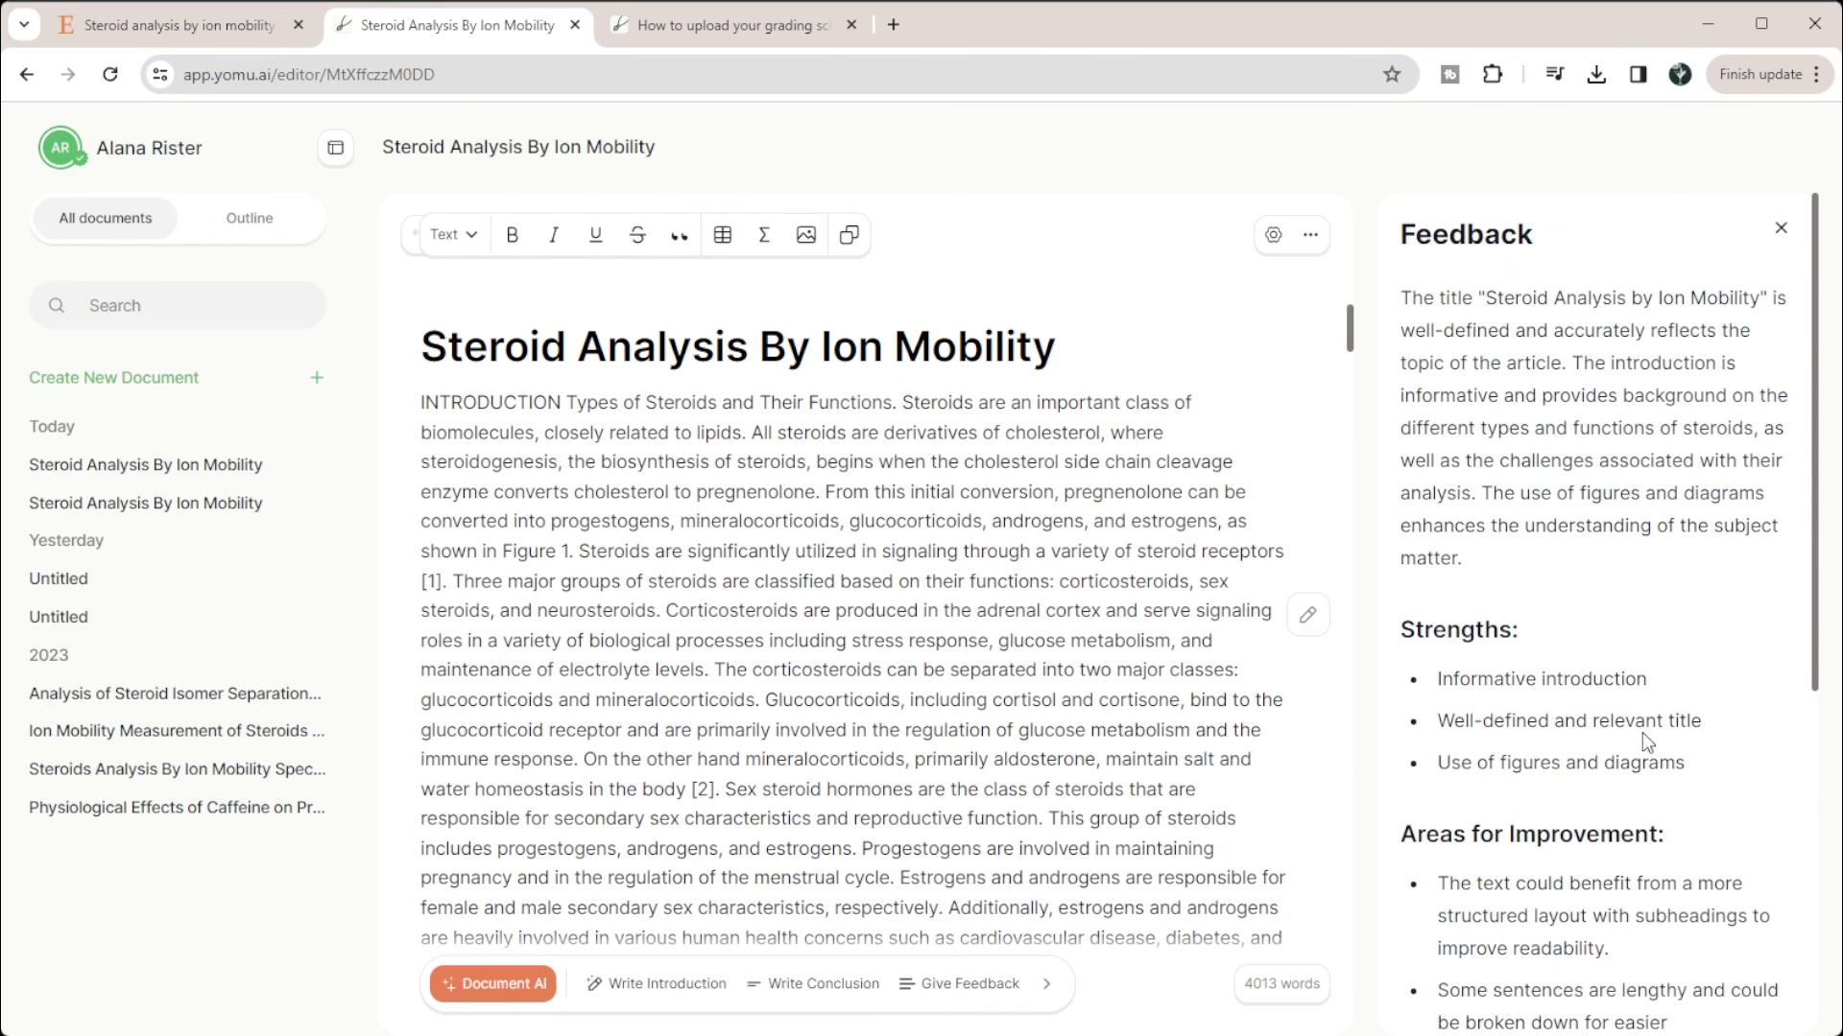